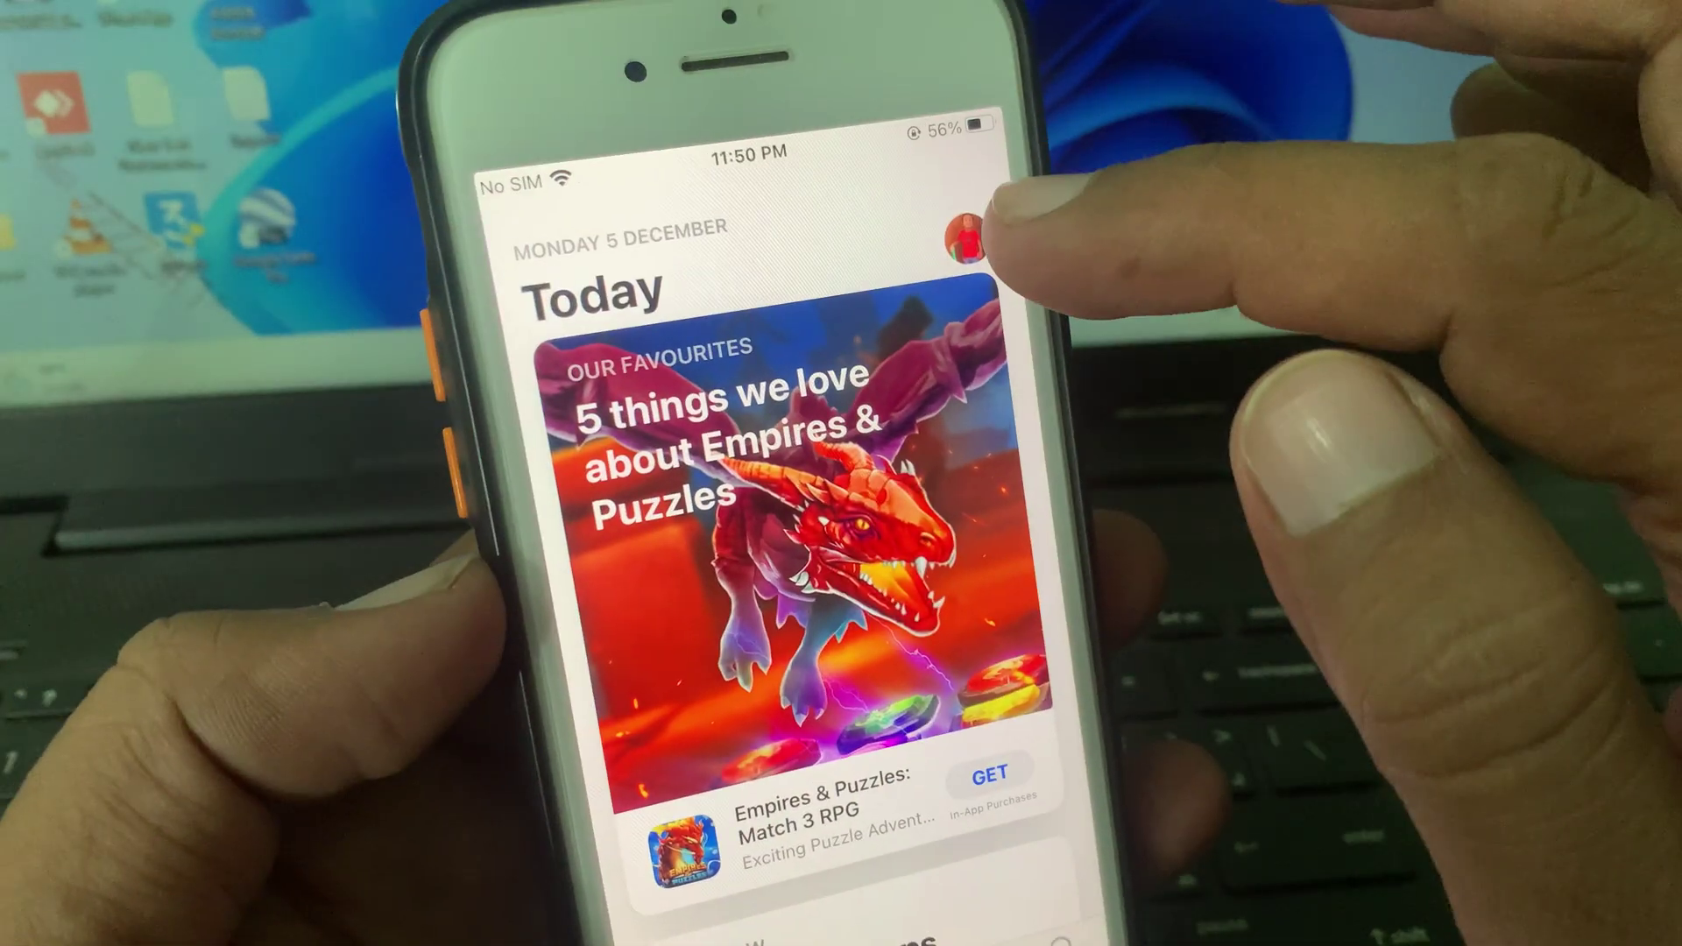
- From the profile avatar, go through your Apple ID settings to Country/Region and start changing the country
left_click(976, 250)
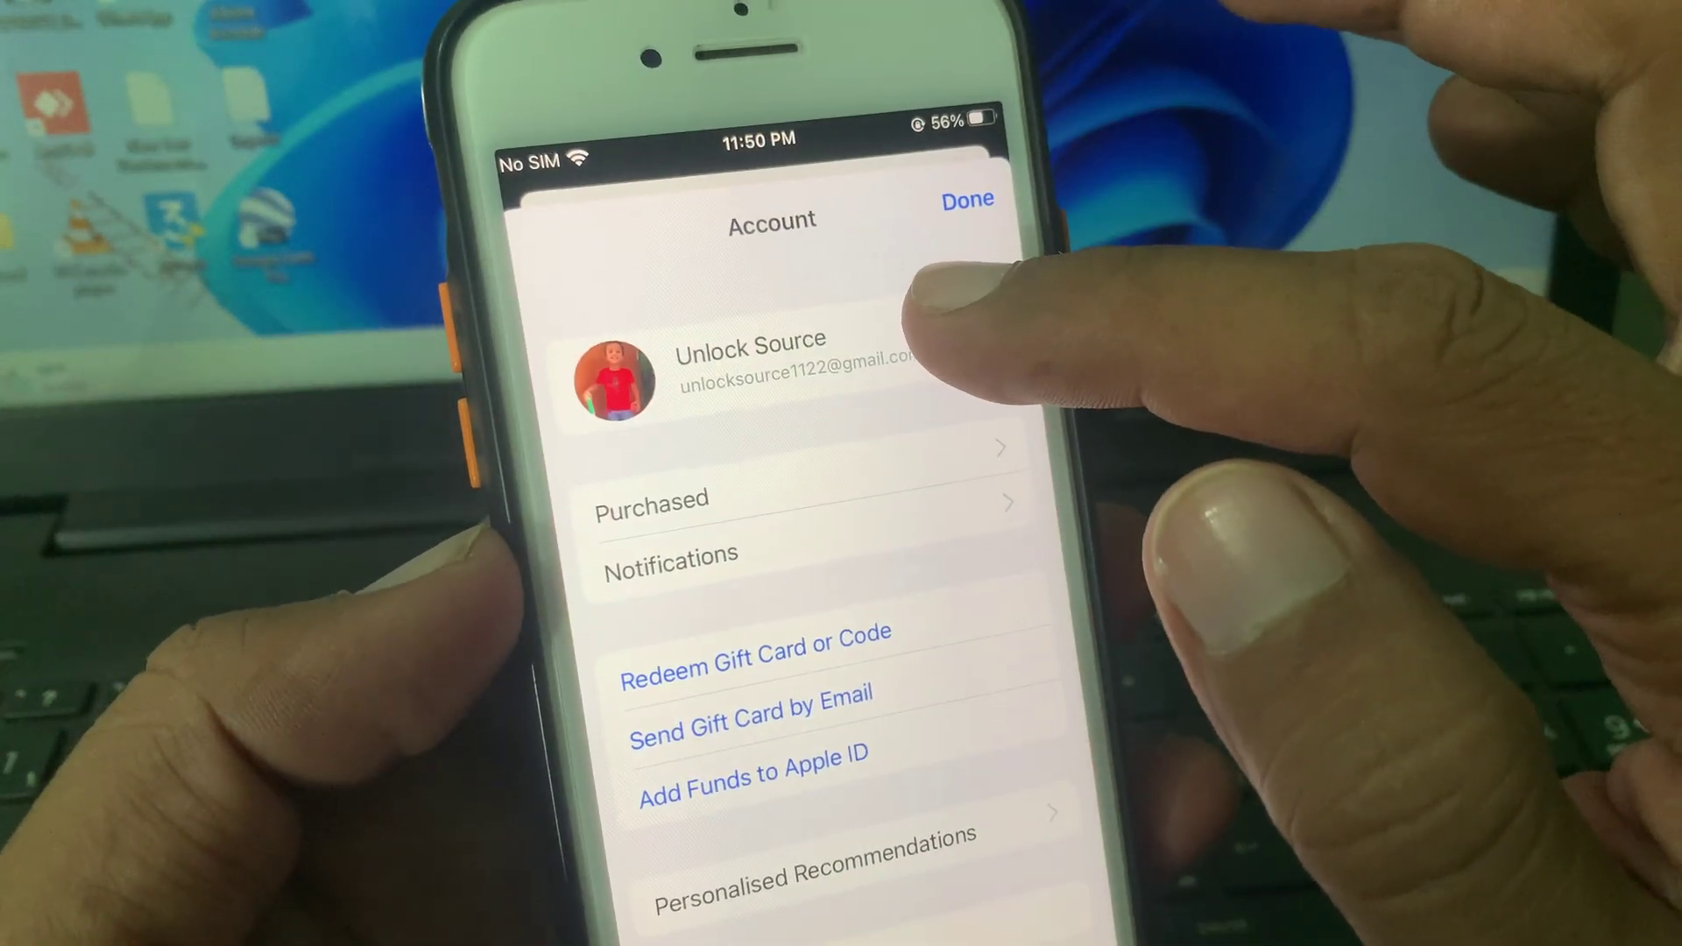
left_click(969, 201)
left_click(985, 320)
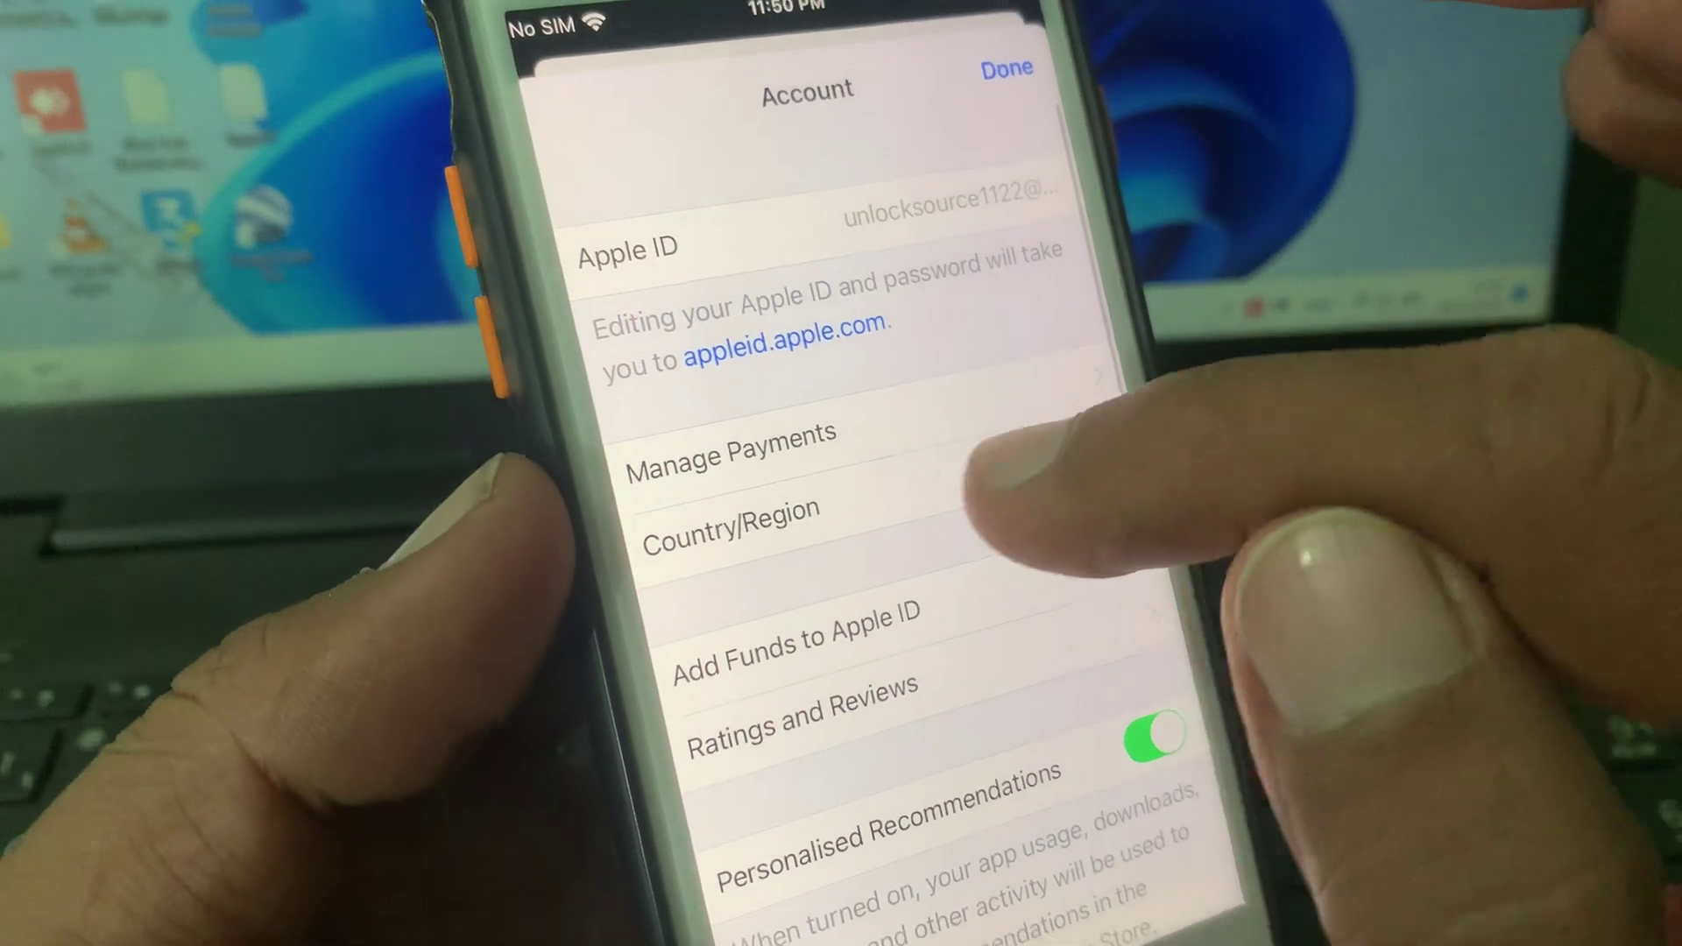
left_click(960, 532)
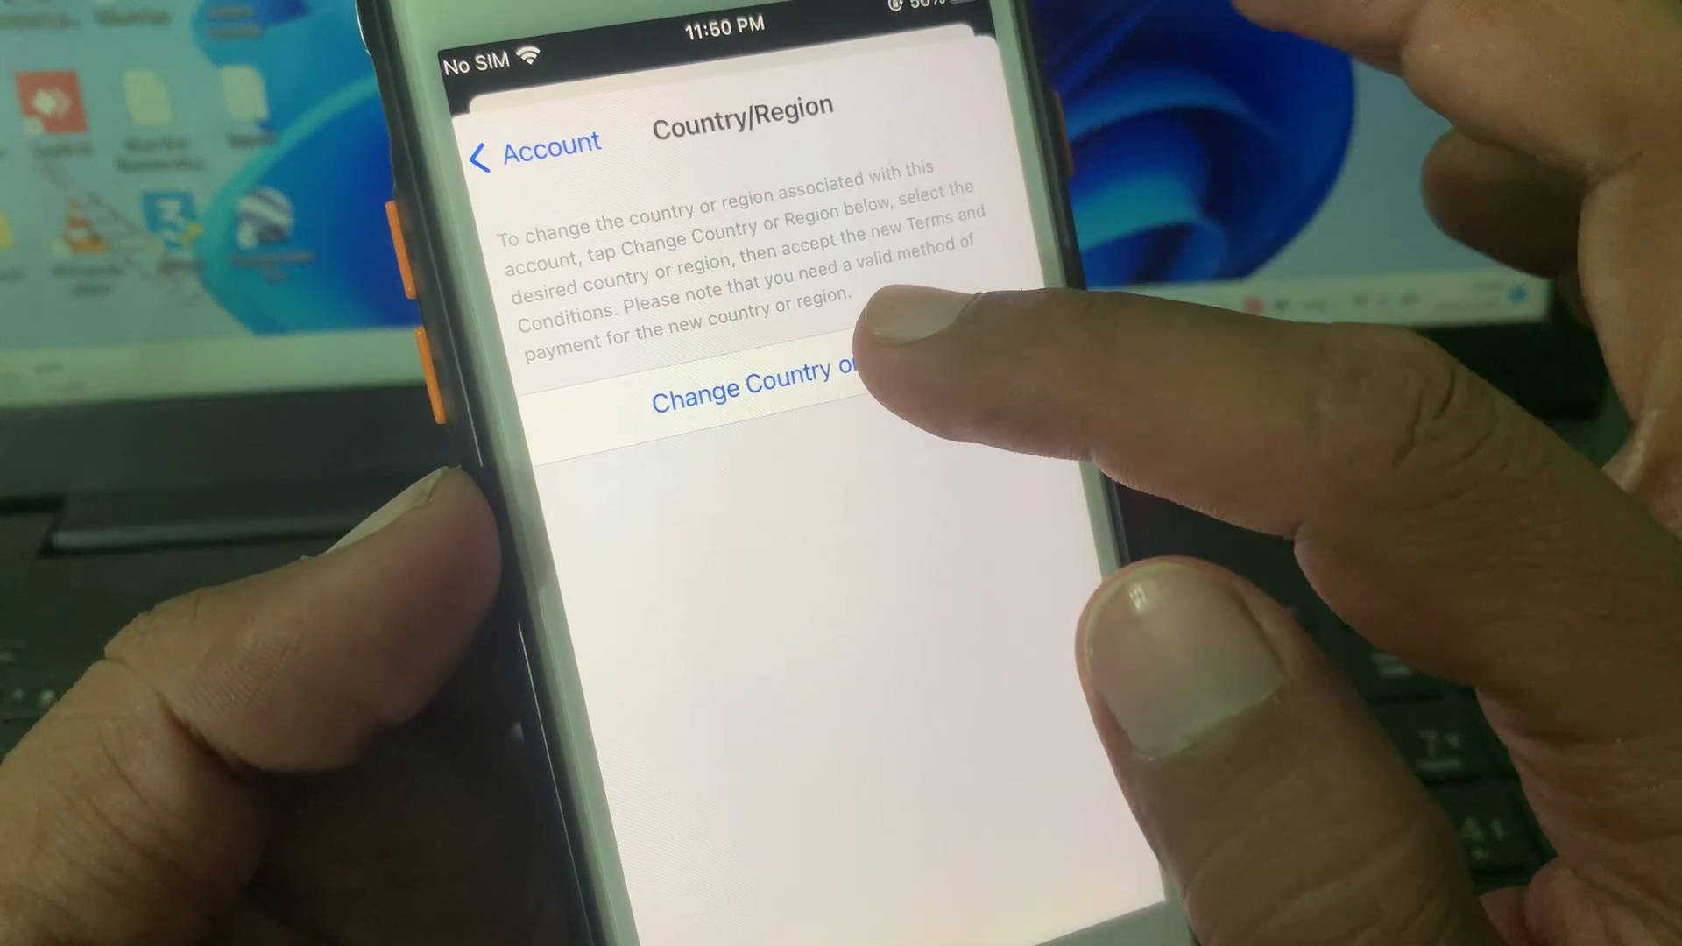
left_click(894, 356)
scroll(724, 591, "down", 5)
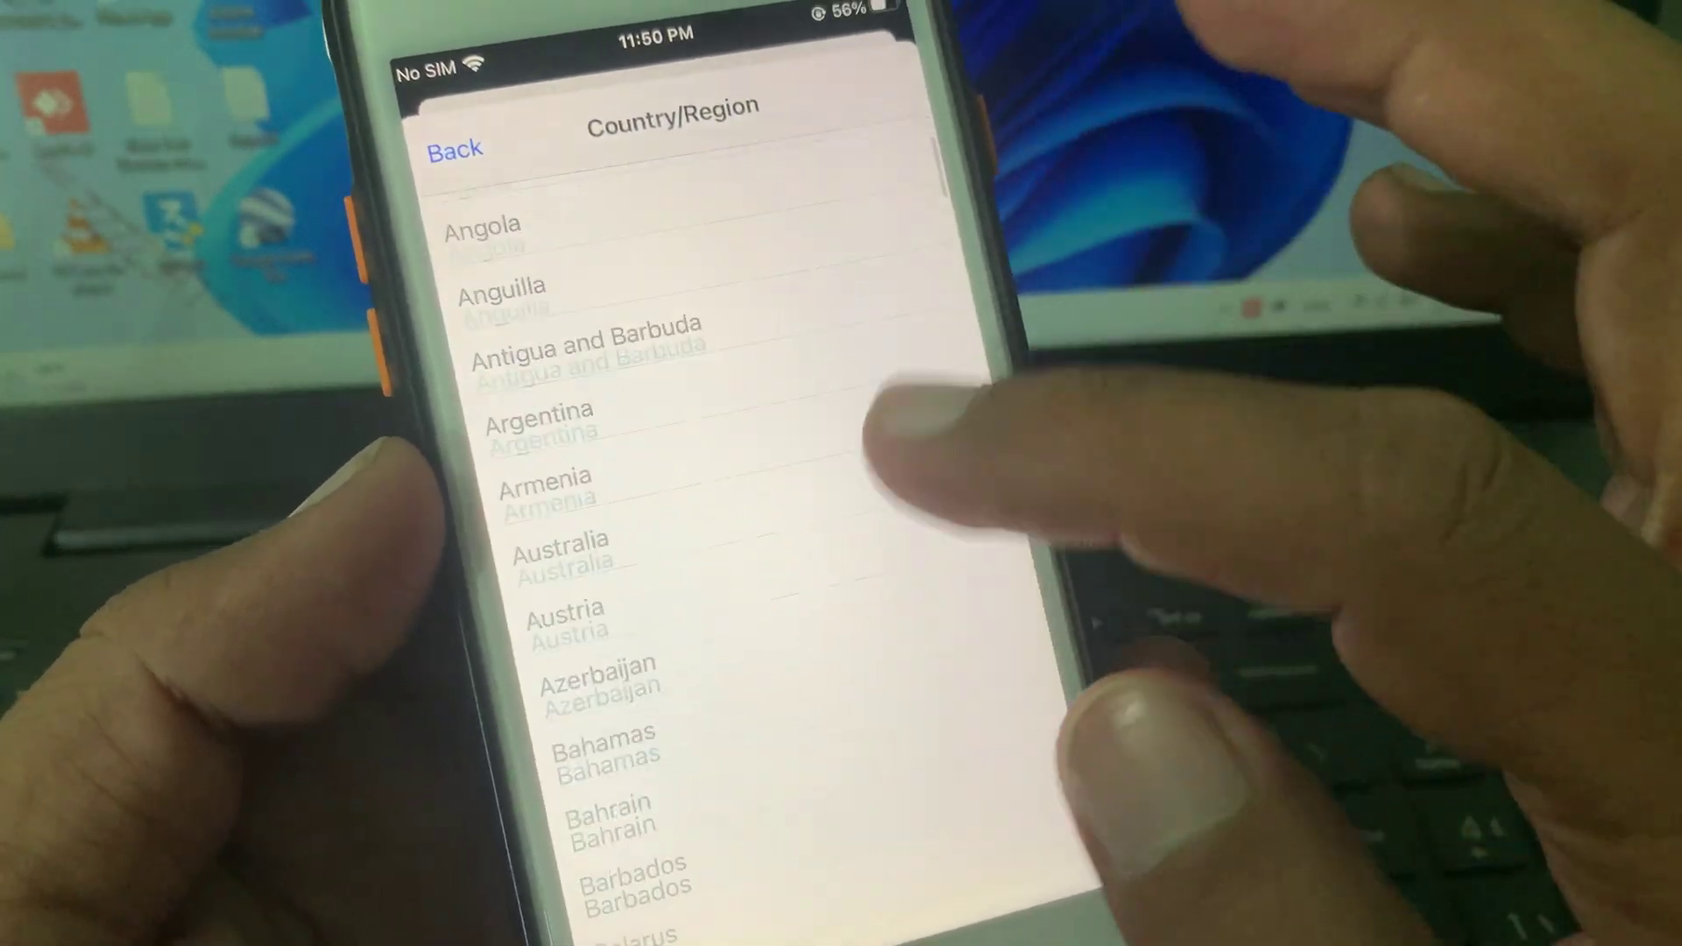
scroll(723, 593, "down", 5)
scroll(723, 592, "down", 5)
scroll(723, 592, "down", 5)
scroll(723, 592, "down", 5)
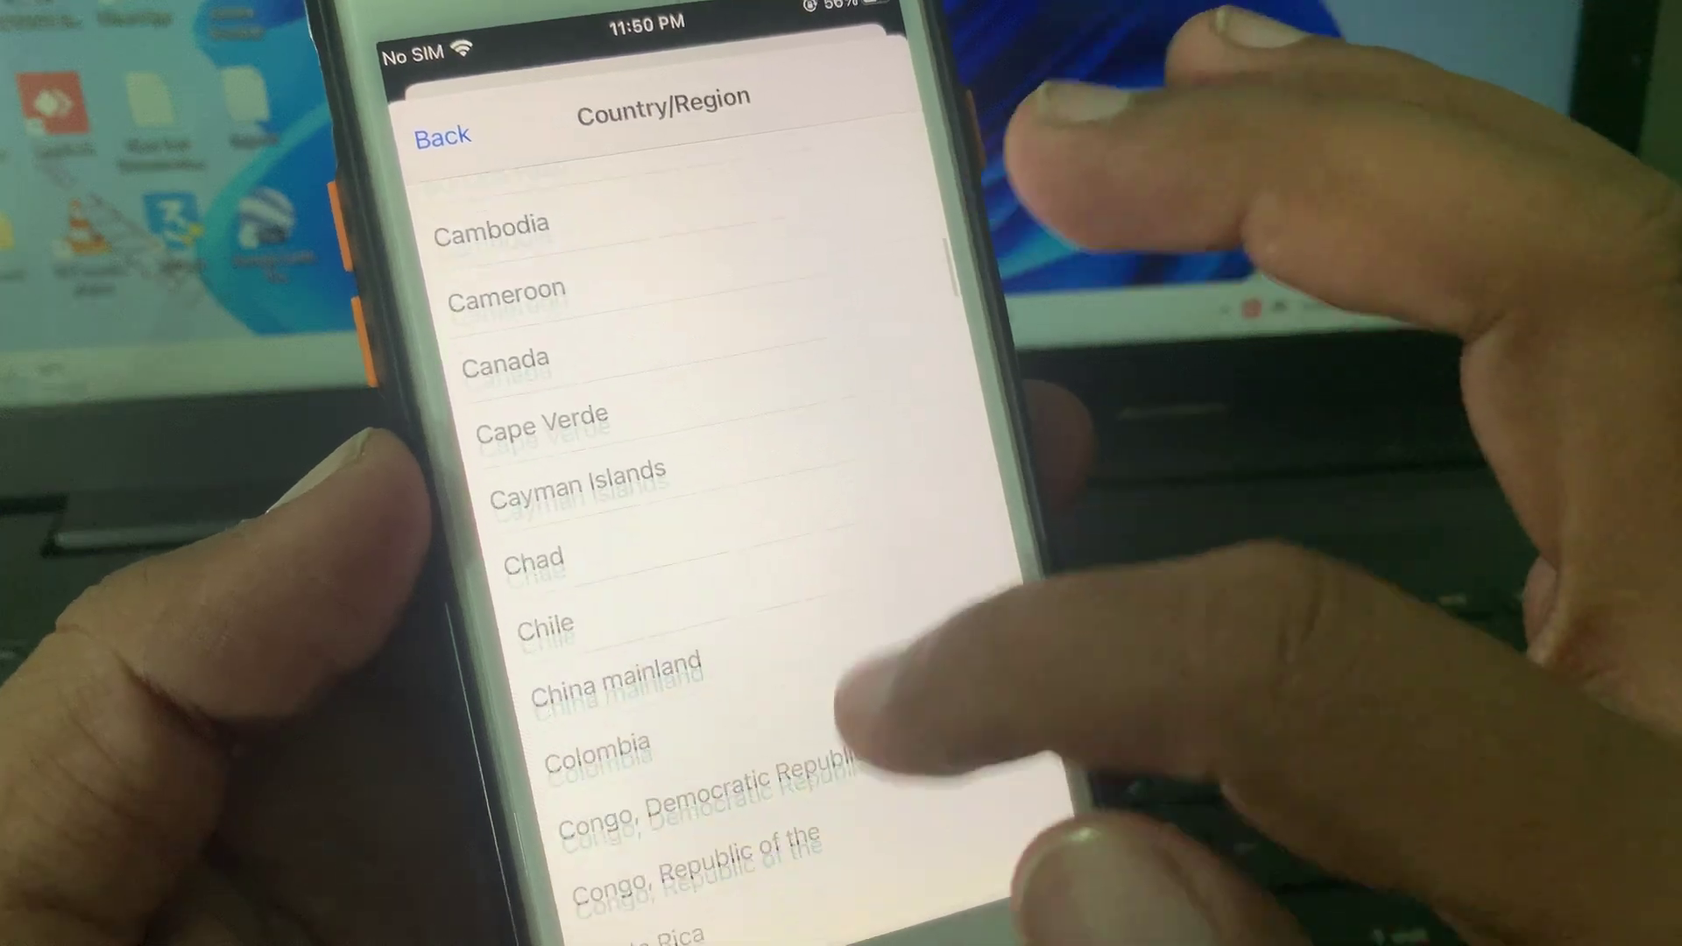
scroll(723, 591, "down", 5)
scroll(723, 591, "down", 3)
scroll(723, 591, "down", 2)
scroll(723, 526, "down", 2)
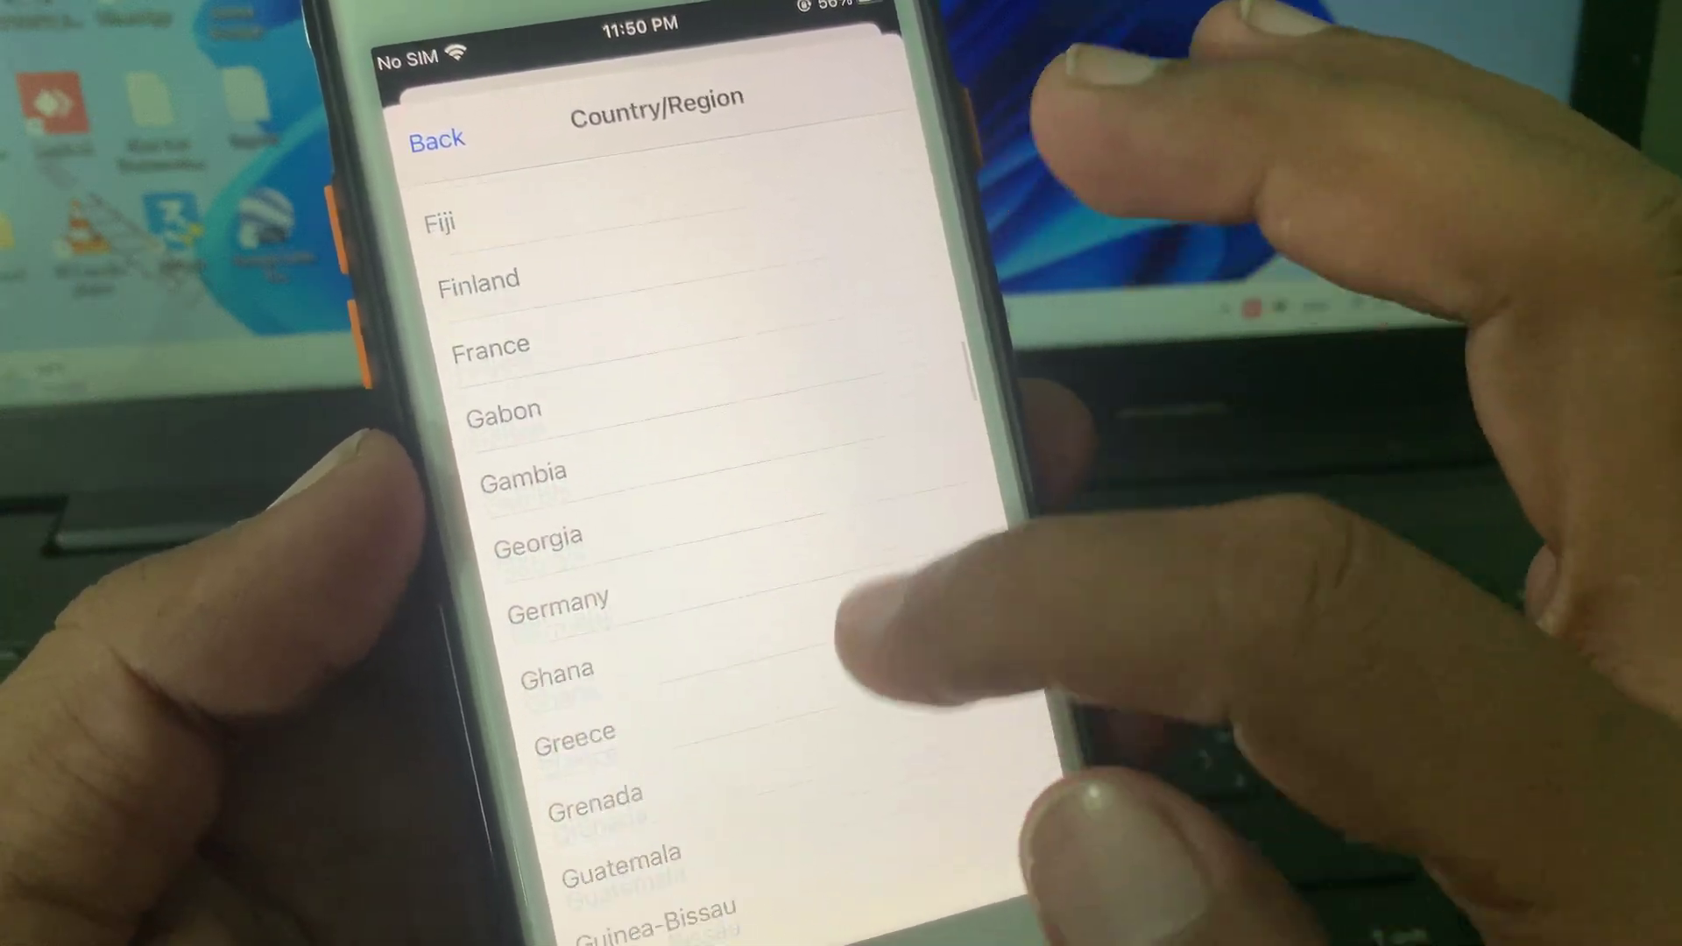
scroll(723, 526, "down", 3)
scroll(723, 526, "down", 3)
scroll(723, 527, "down", 3)
scroll(723, 526, "down", 3)
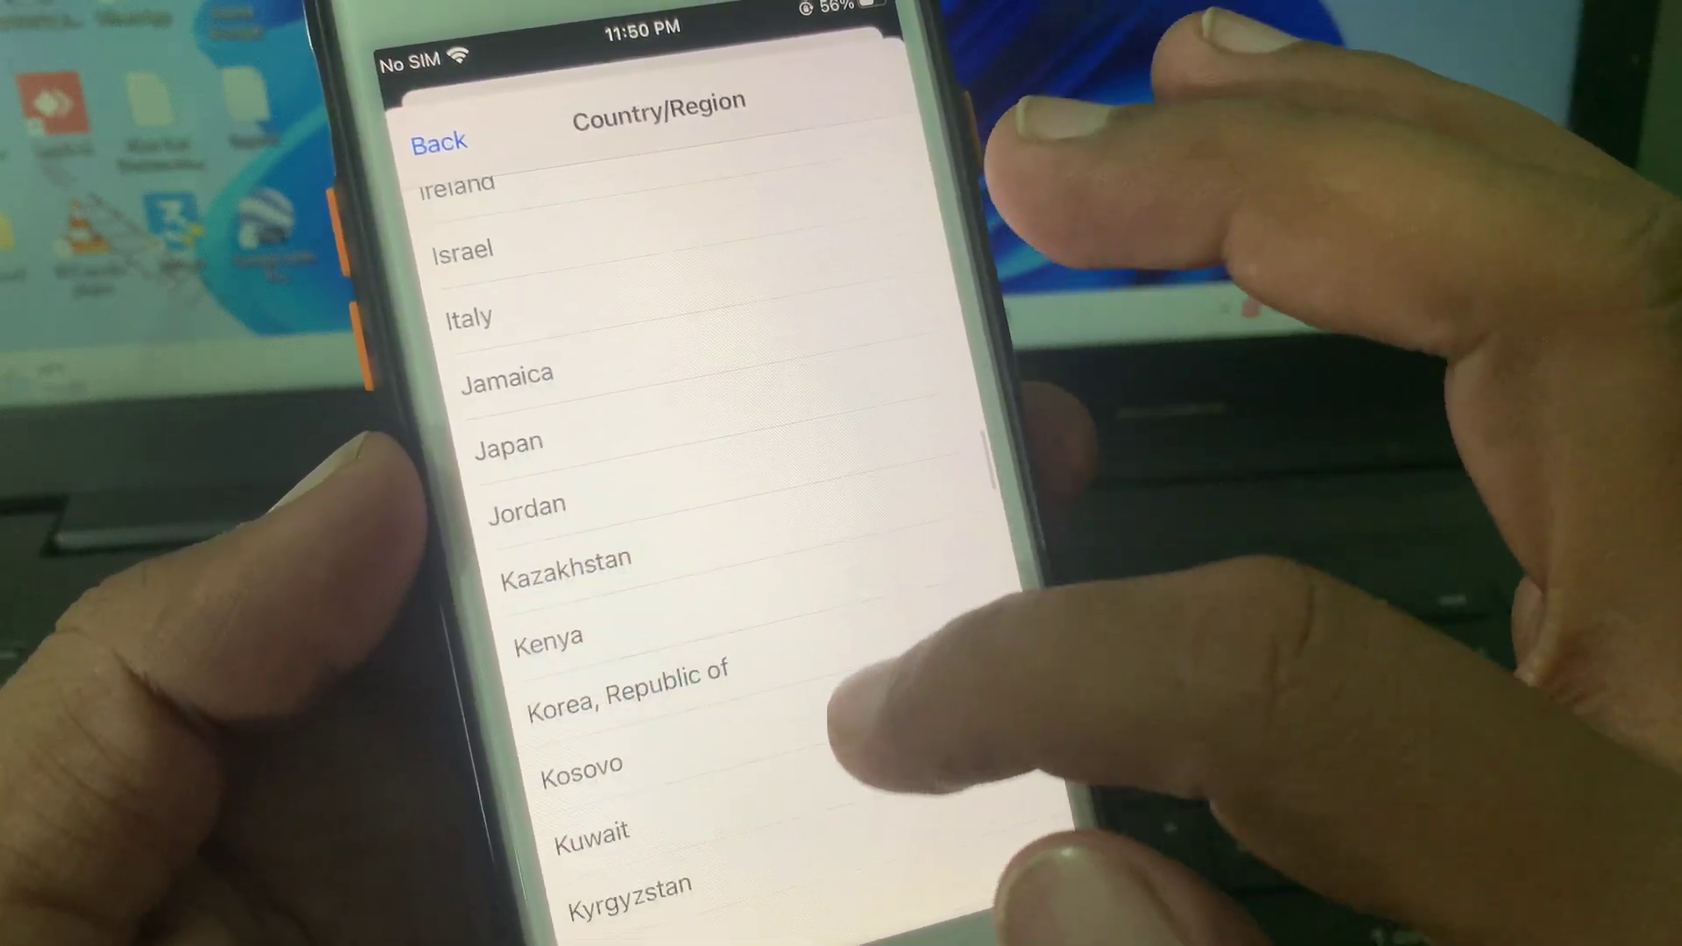
scroll(723, 526, "down", 1)
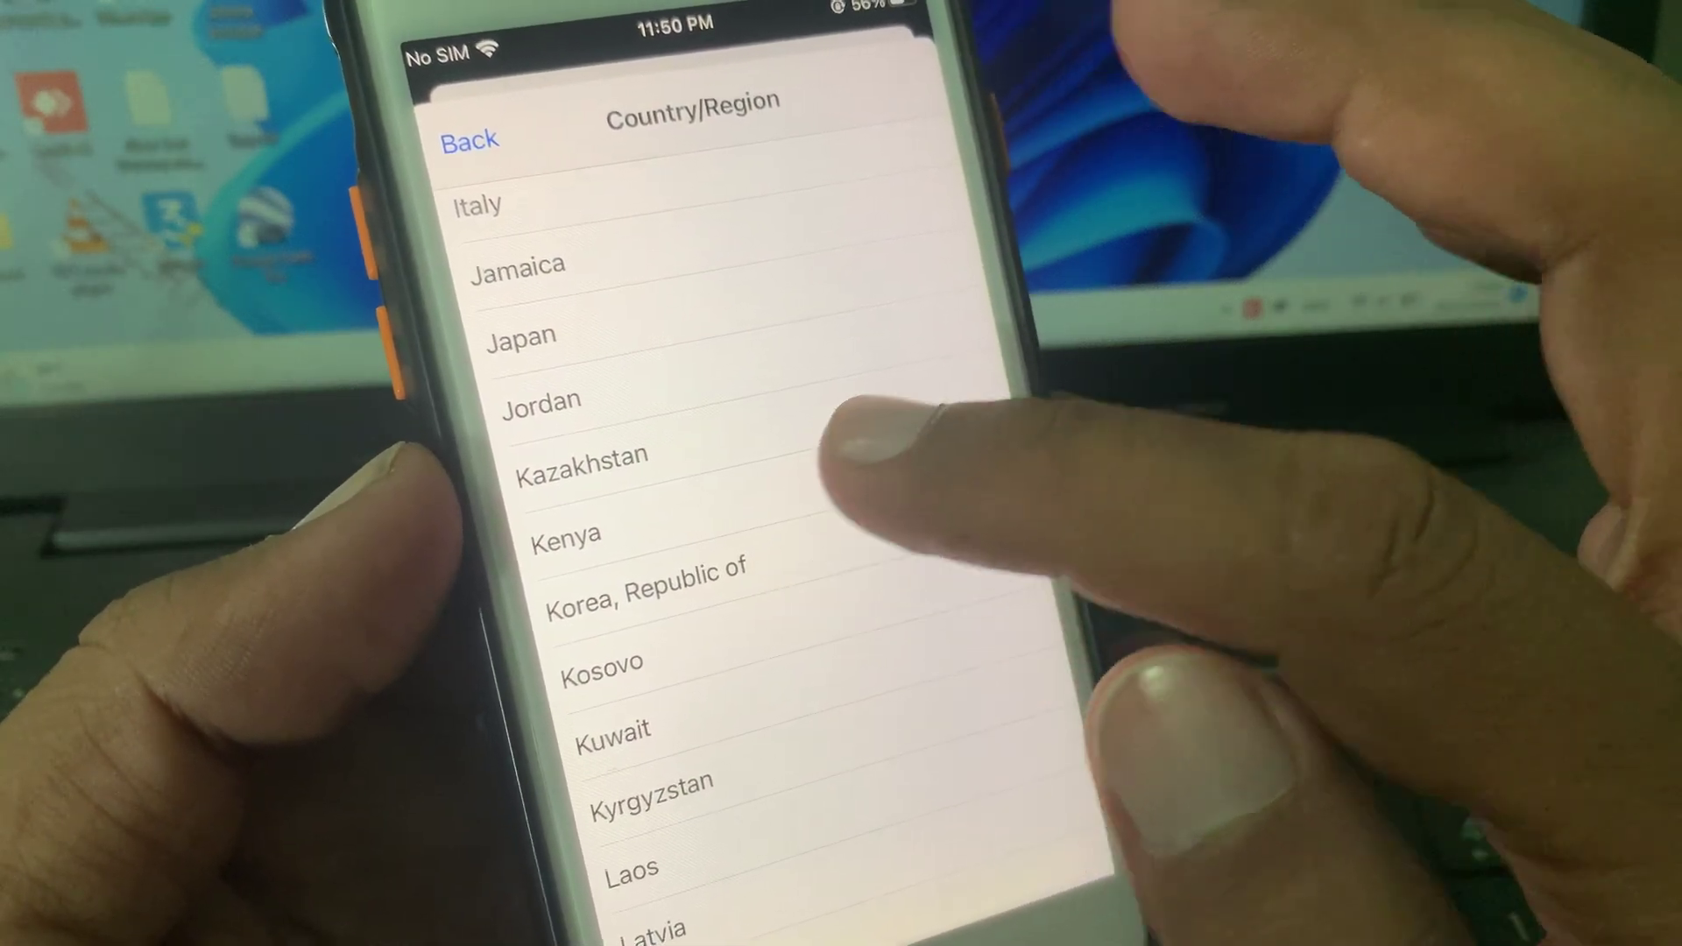
- Choose Korea, Republic of and accept the new terms and conditions
left_click(829, 499)
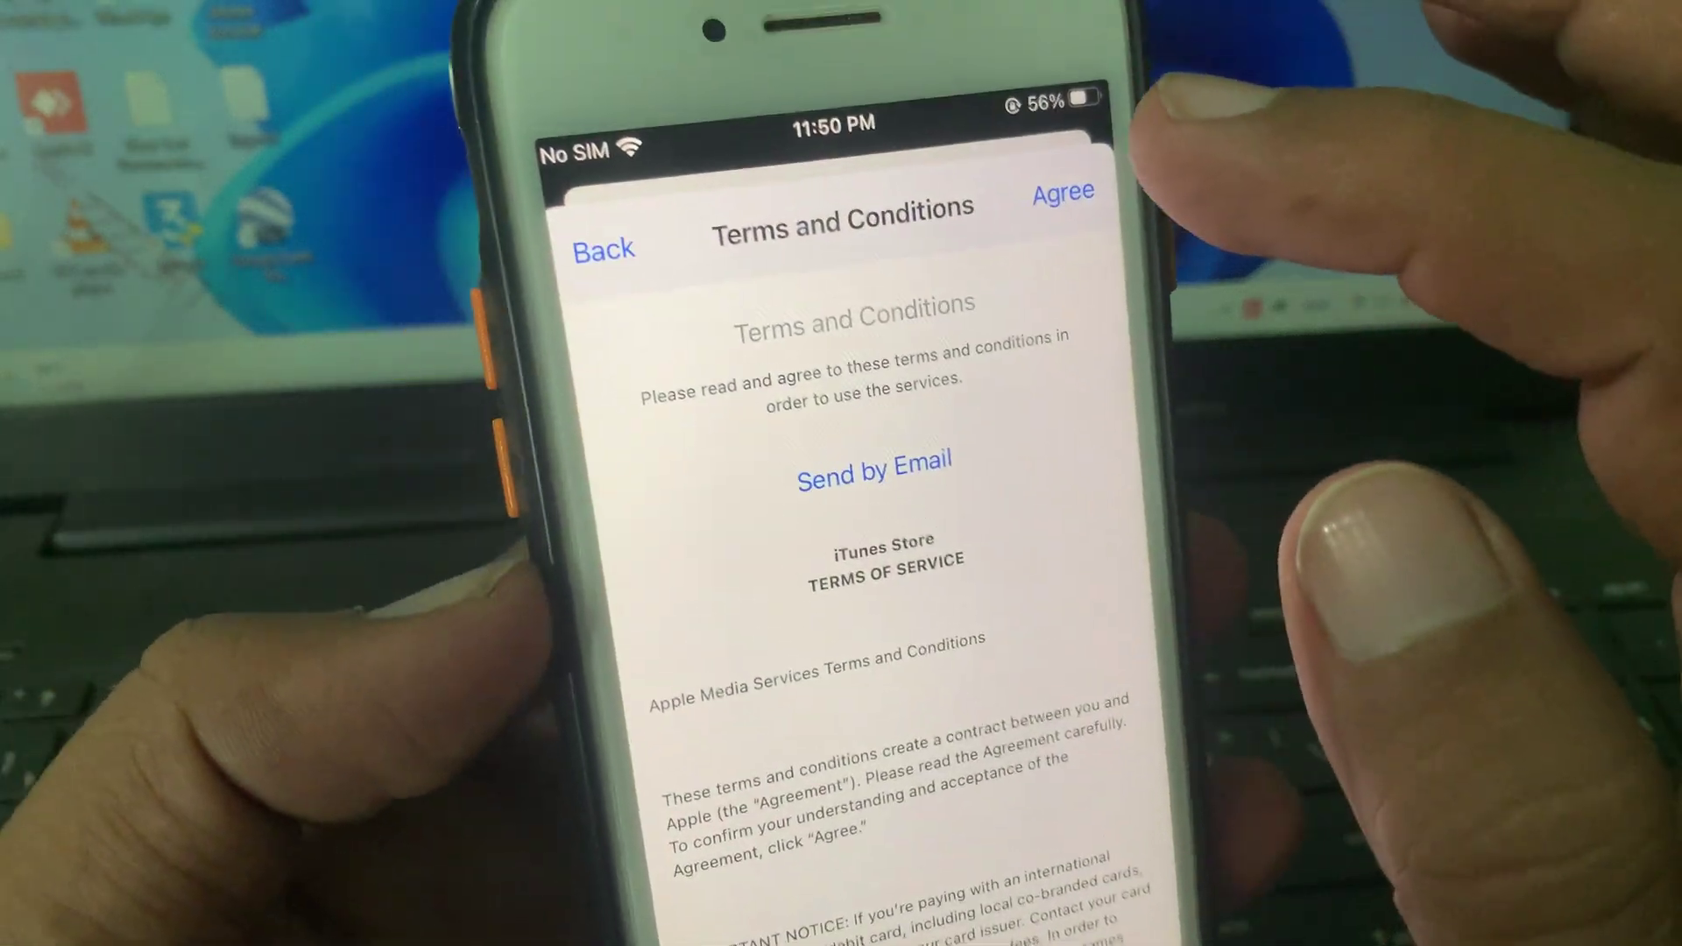
left_click(1060, 191)
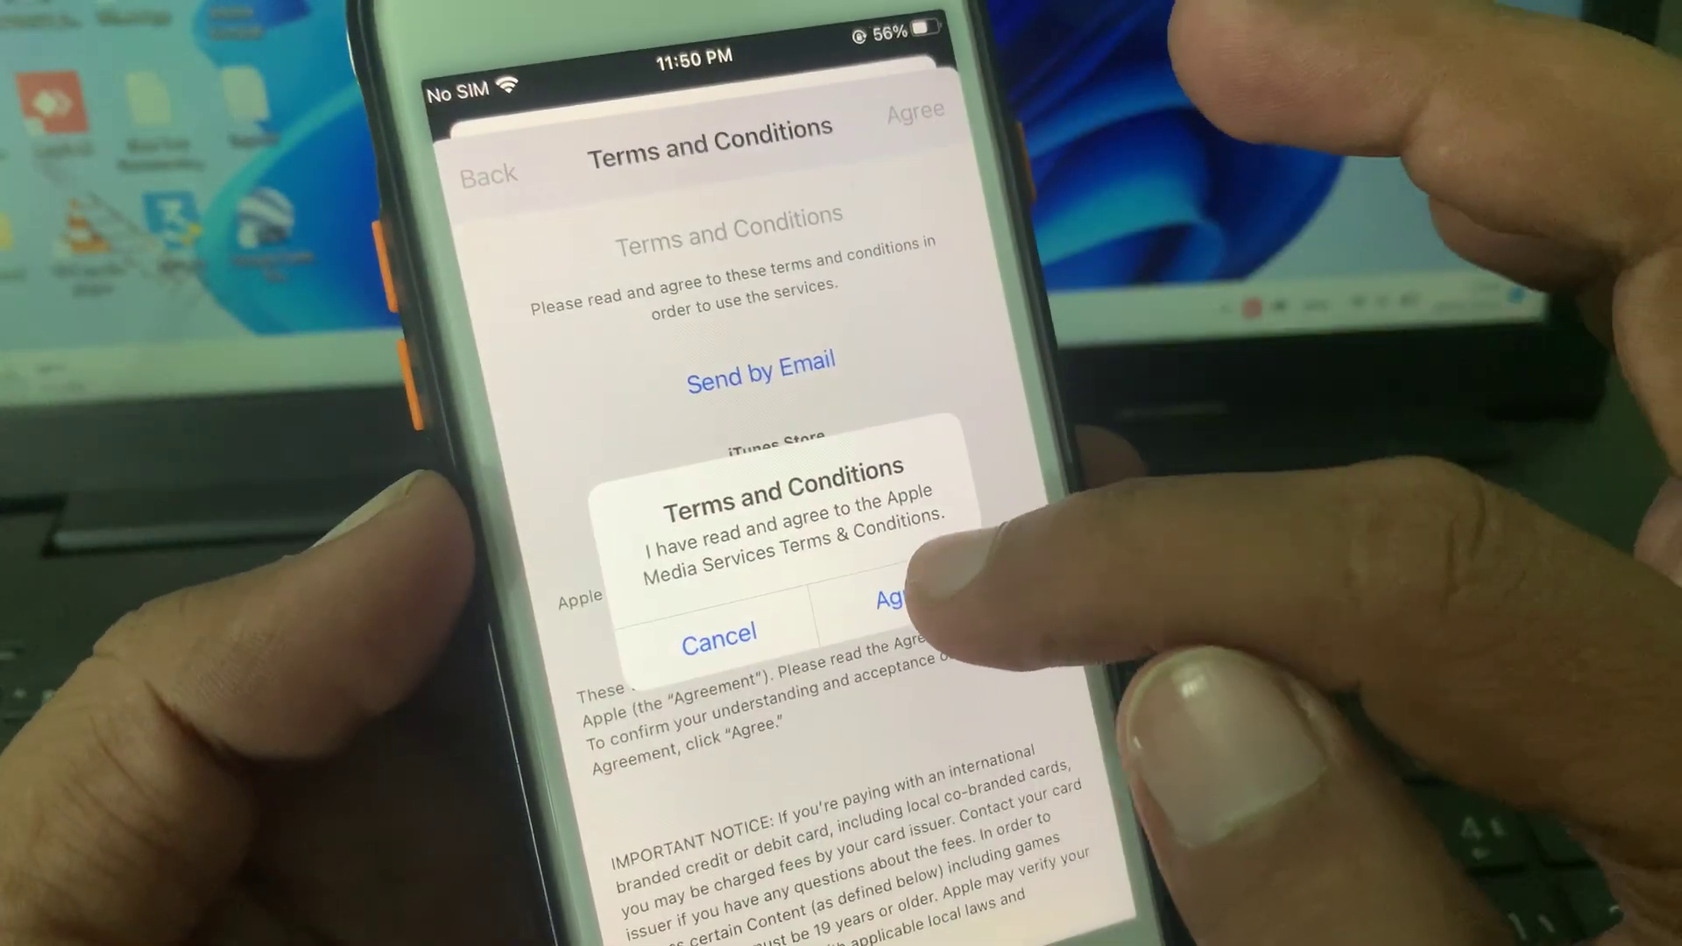
left_click(946, 644)
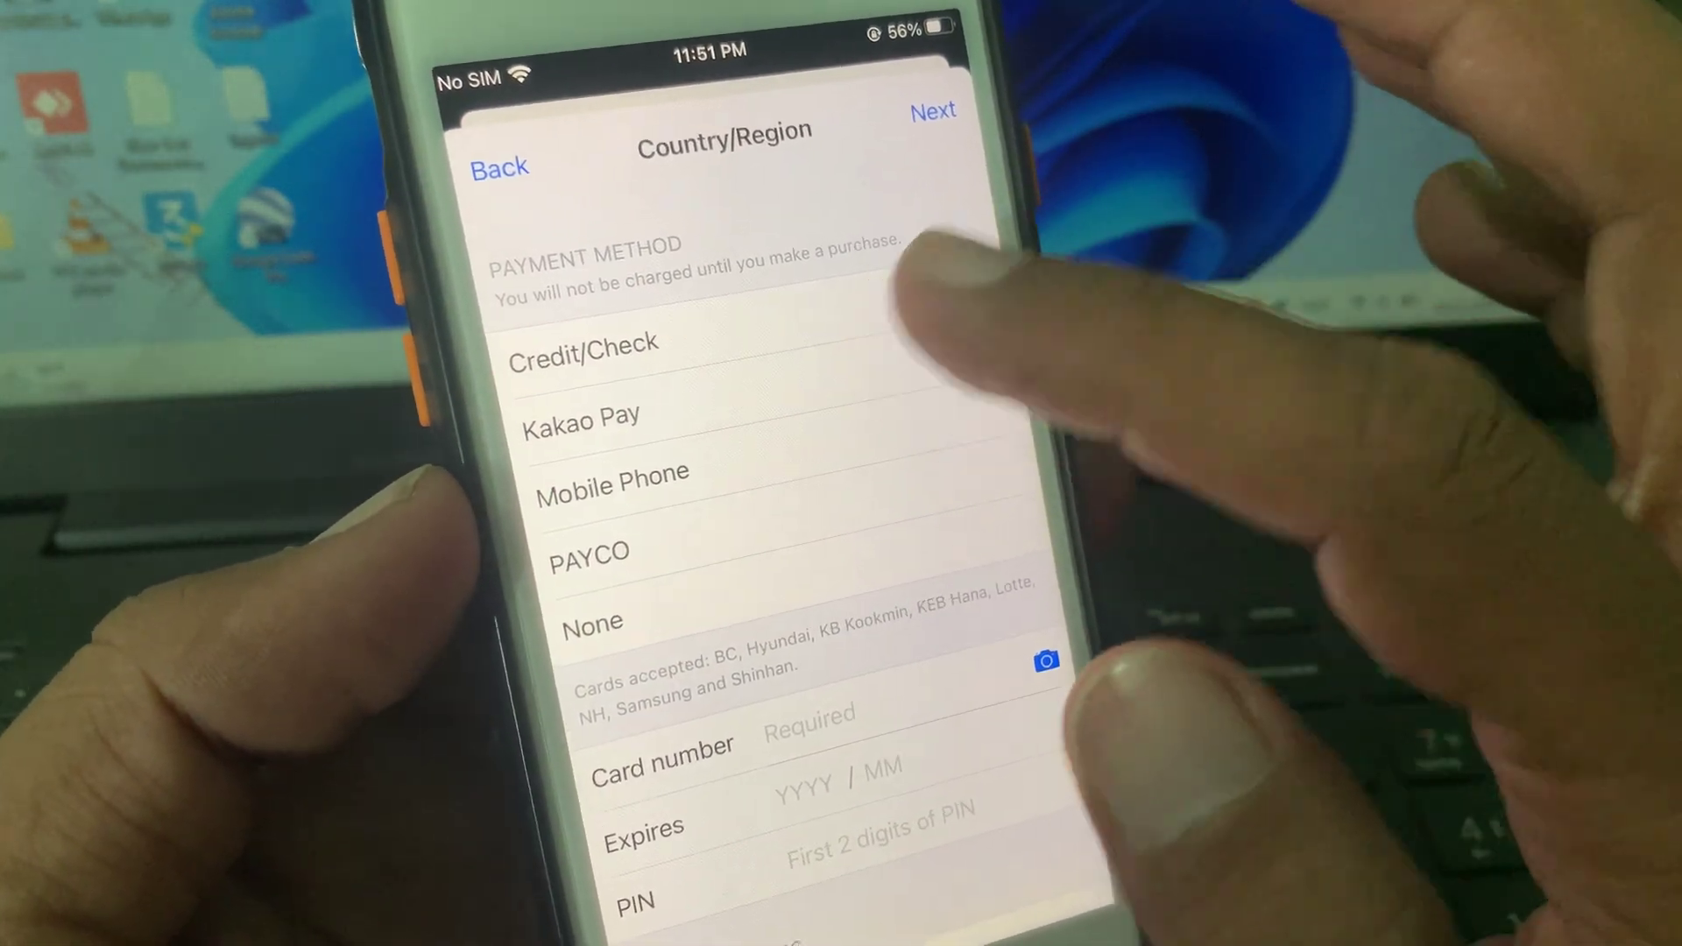
left_click(940, 299)
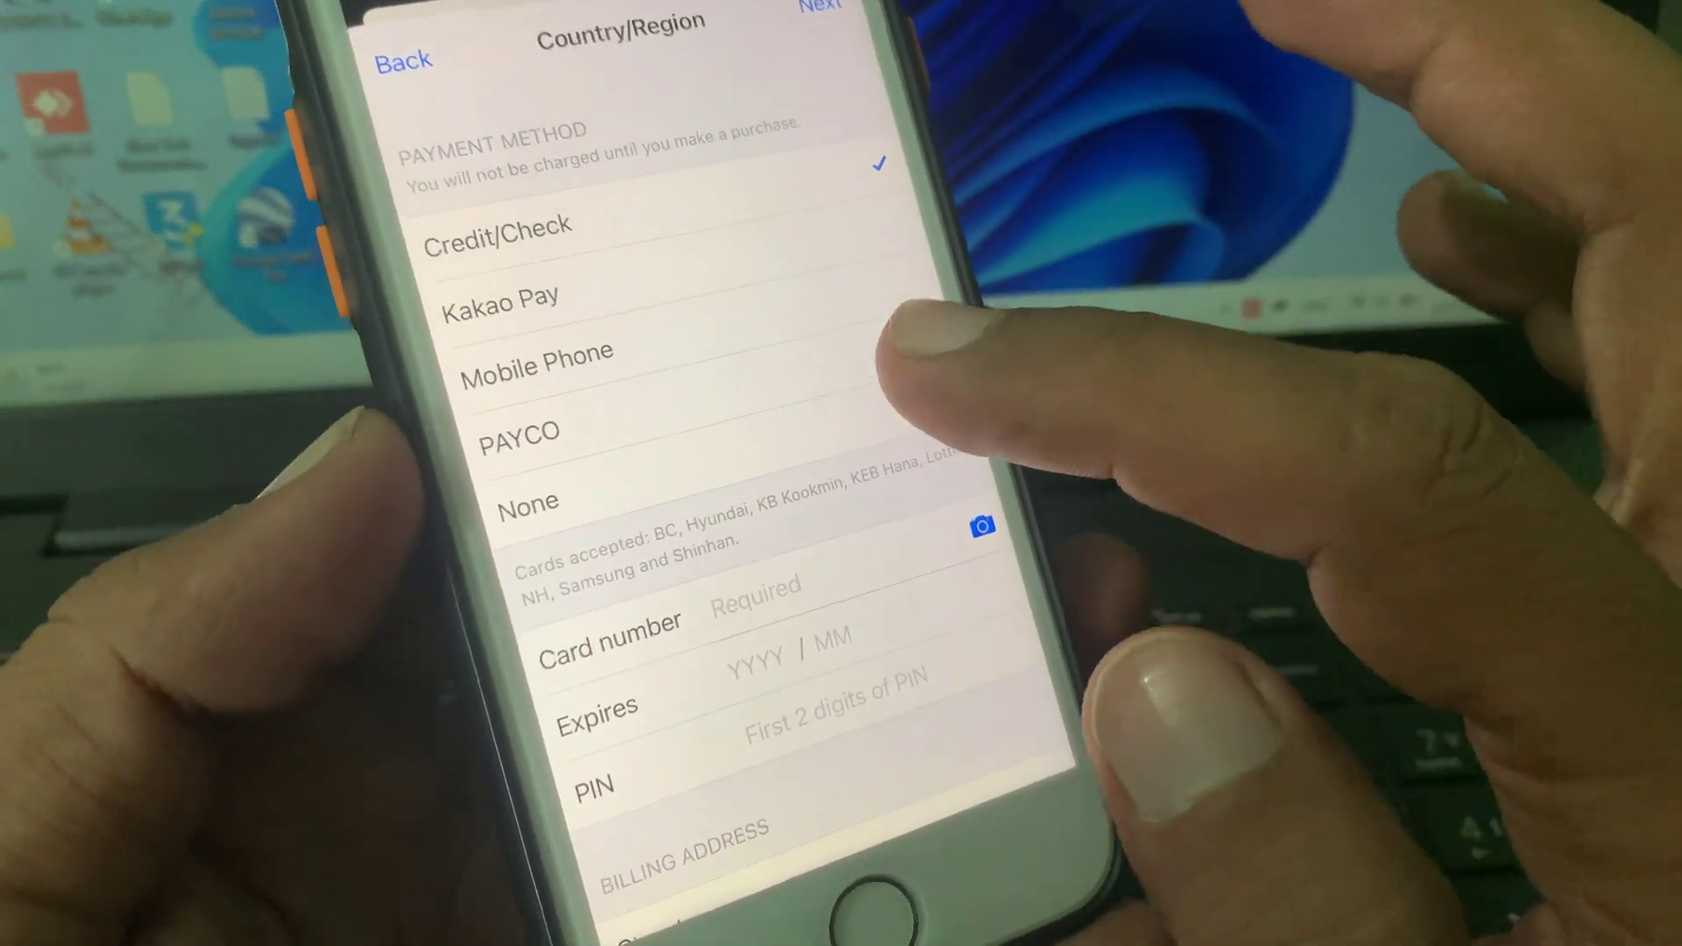
- Choose None for payment, fill in the street and city/district, pick Busan, then leave to find a postcode
left_click(907, 447)
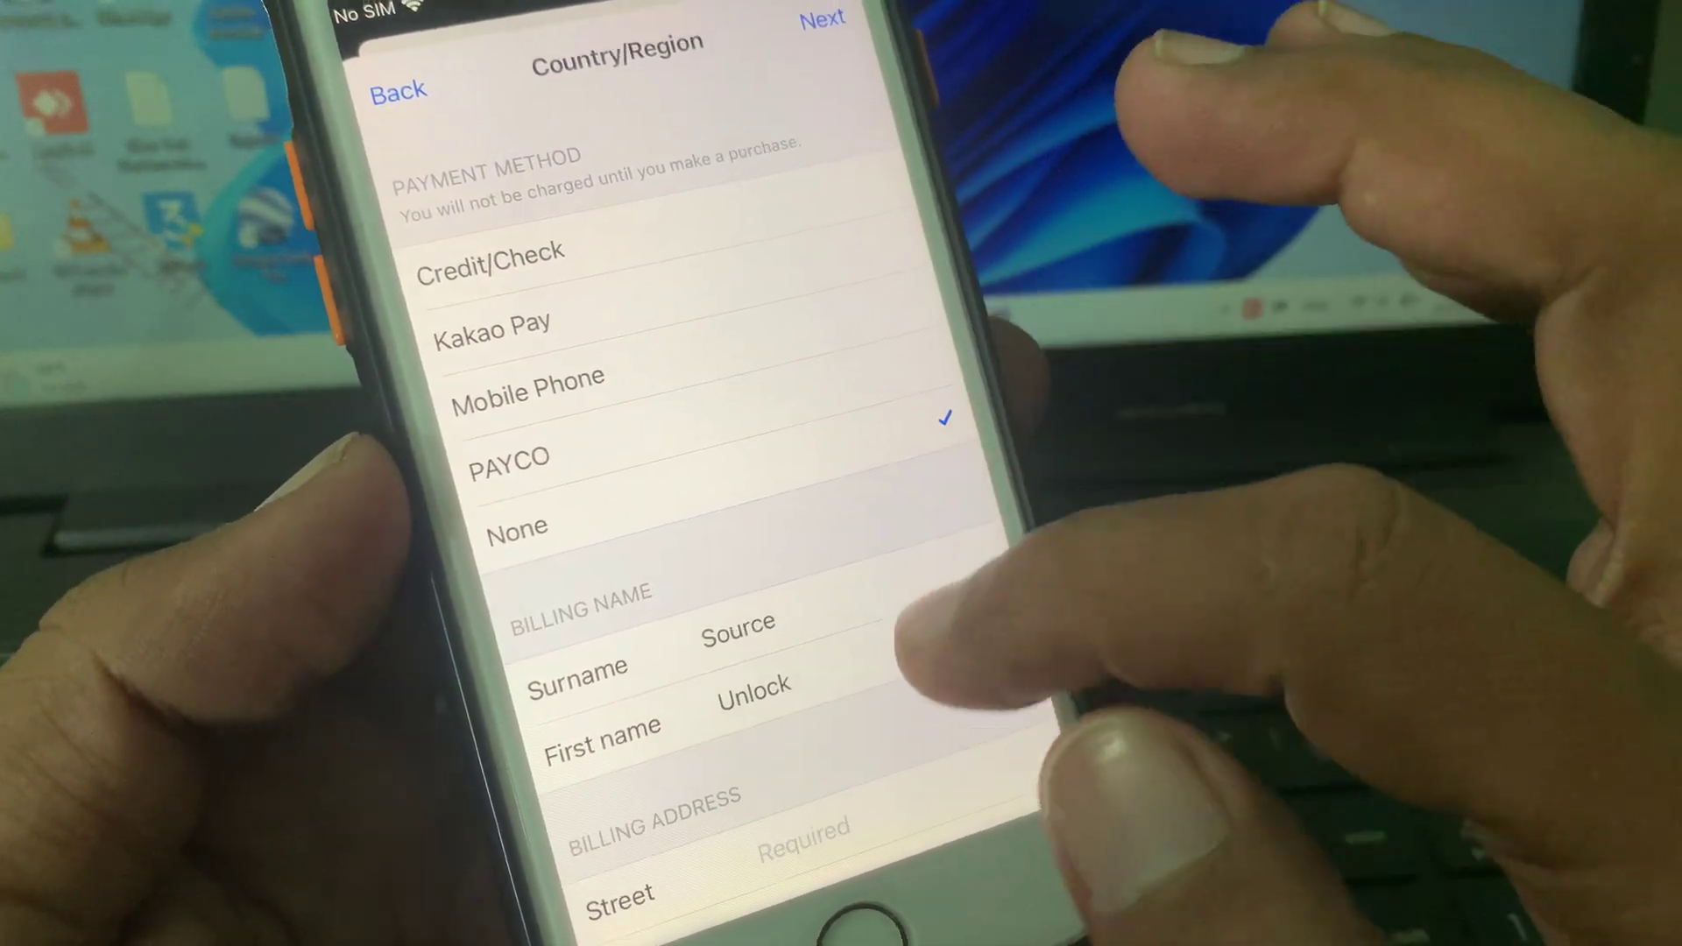
scroll(921, 525, "down", 3)
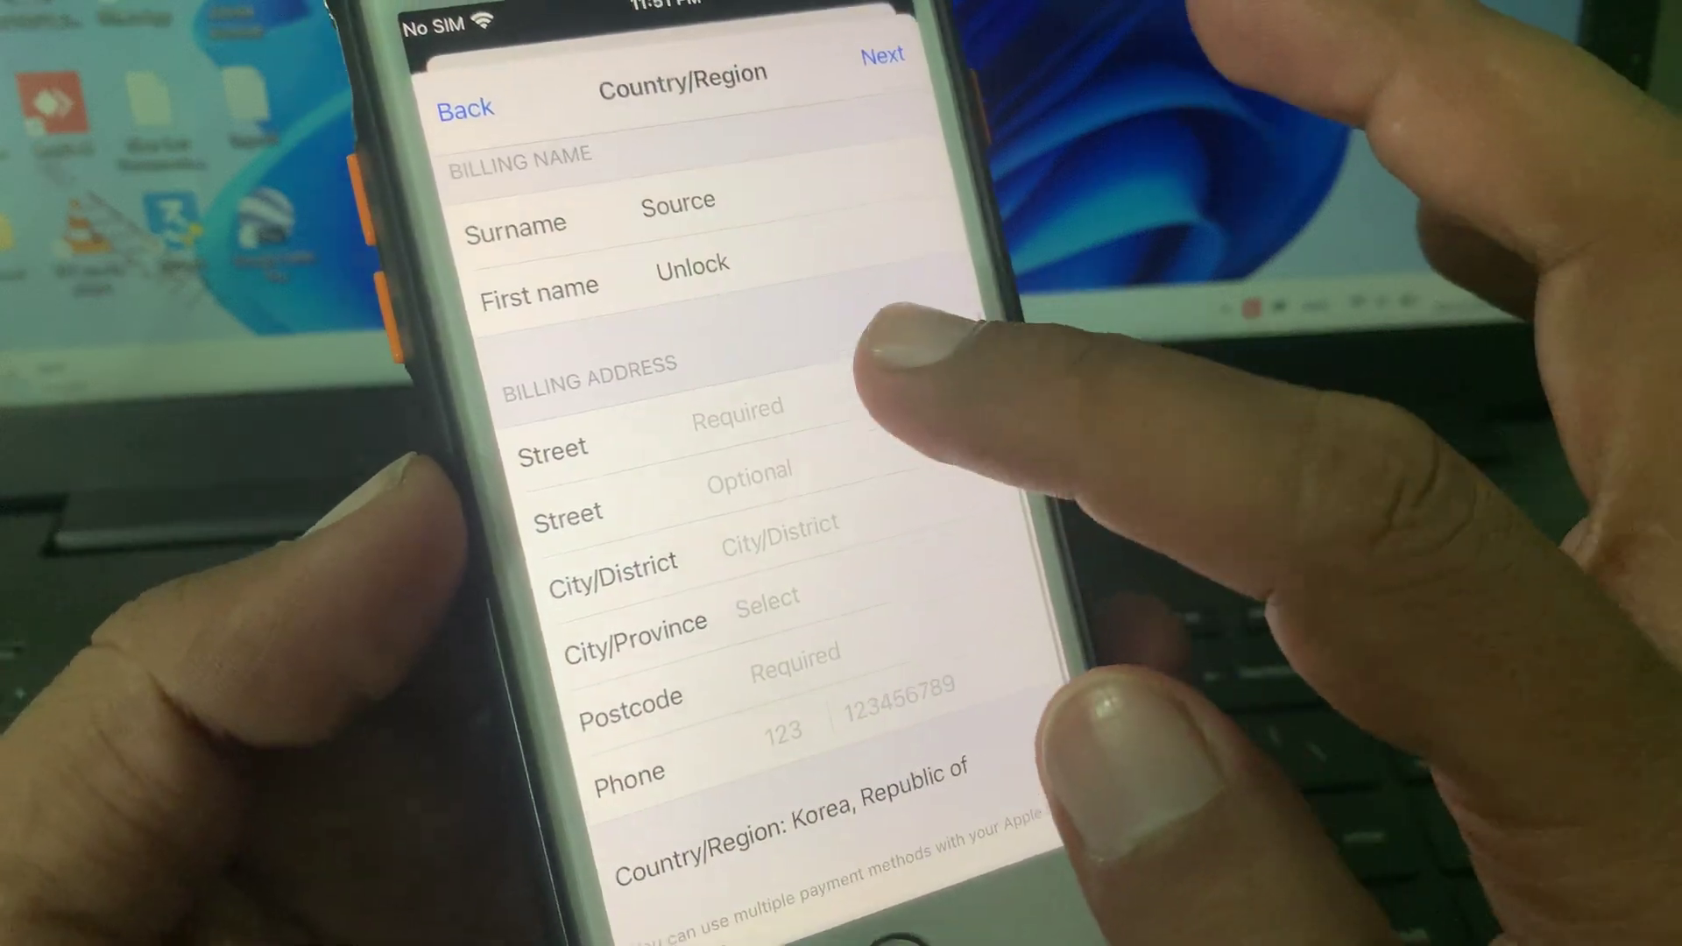
left_click(729, 434)
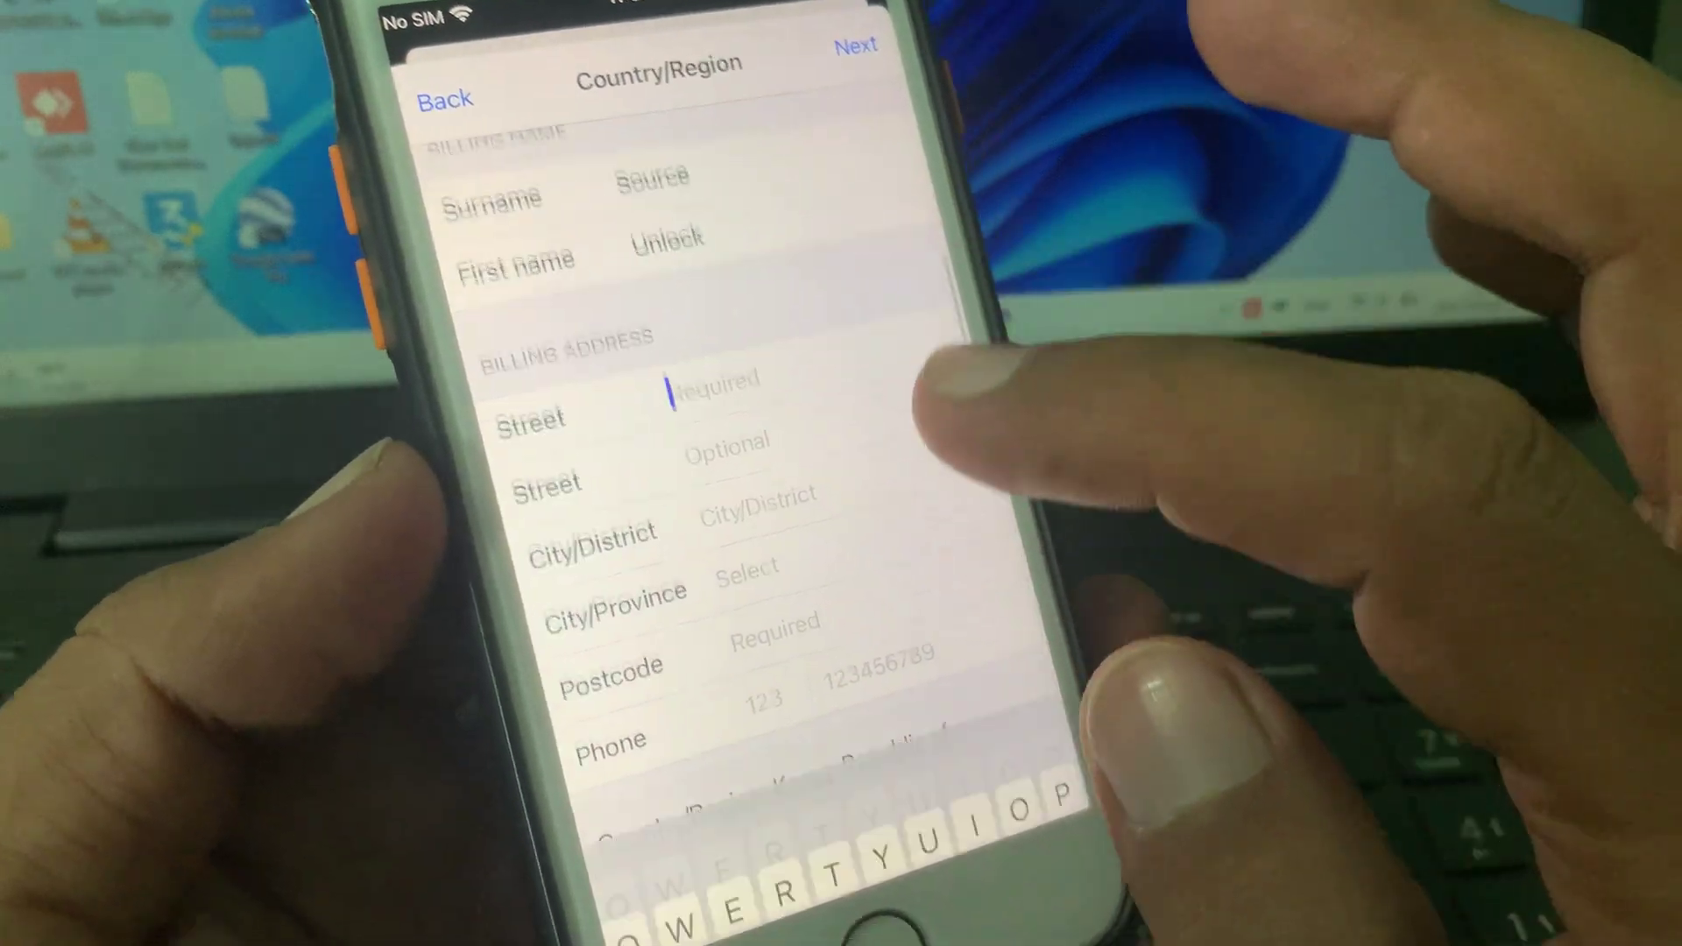
type("Hsjsj")
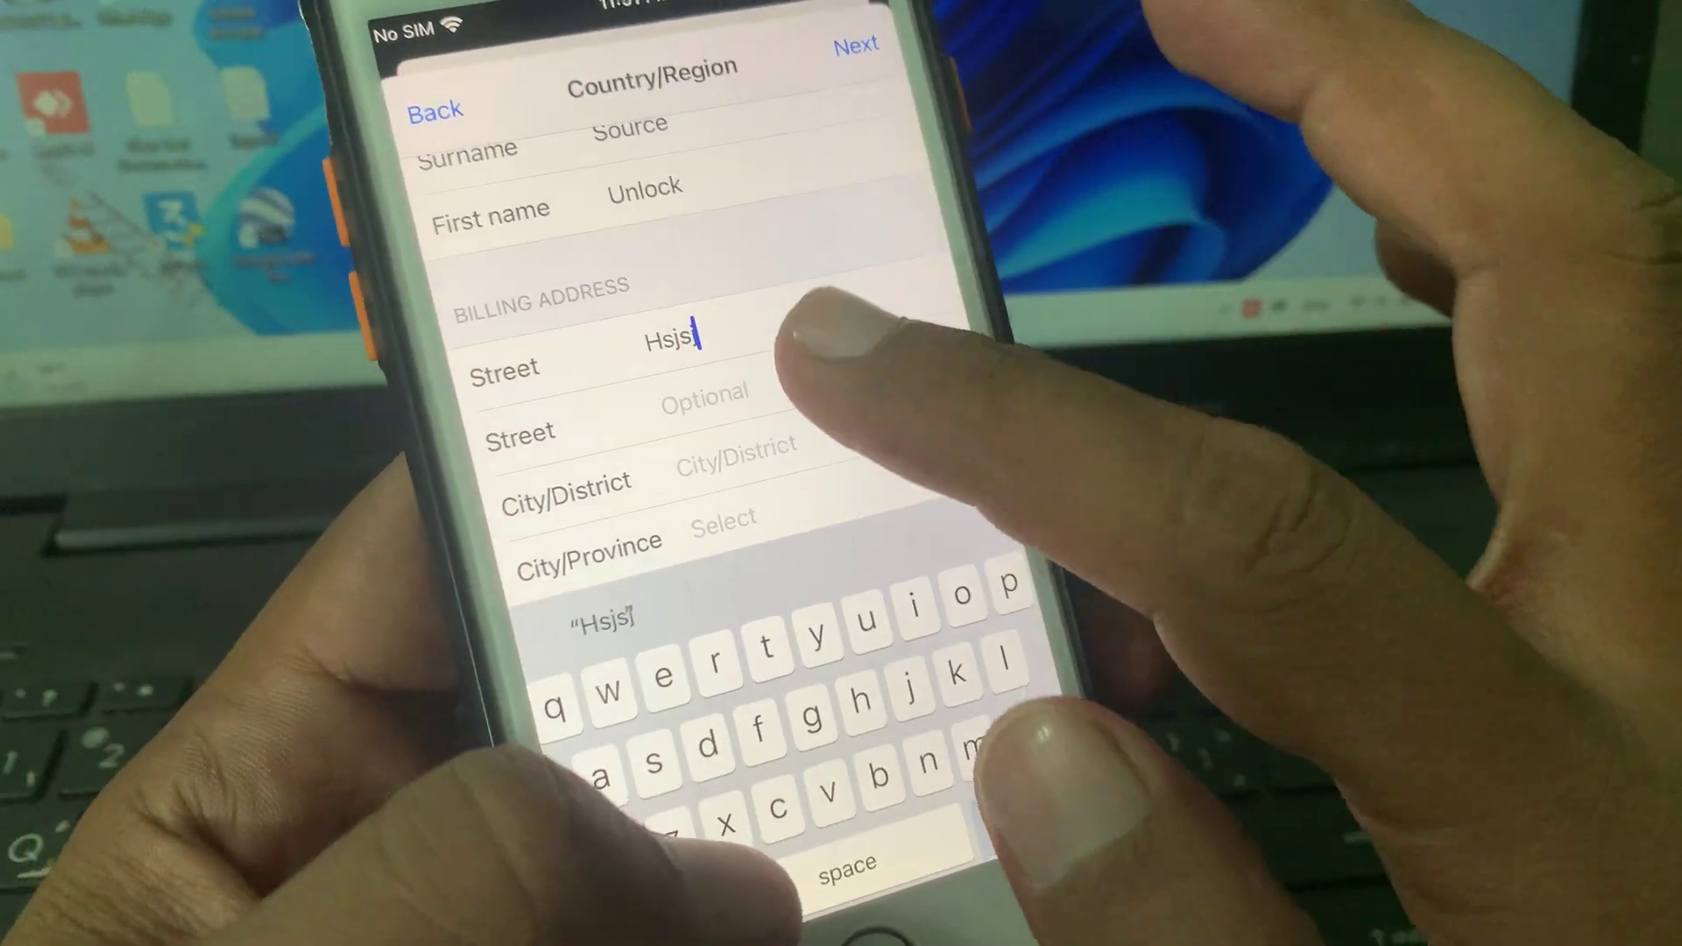
left_click(658, 375)
type("js")
left_click(658, 371)
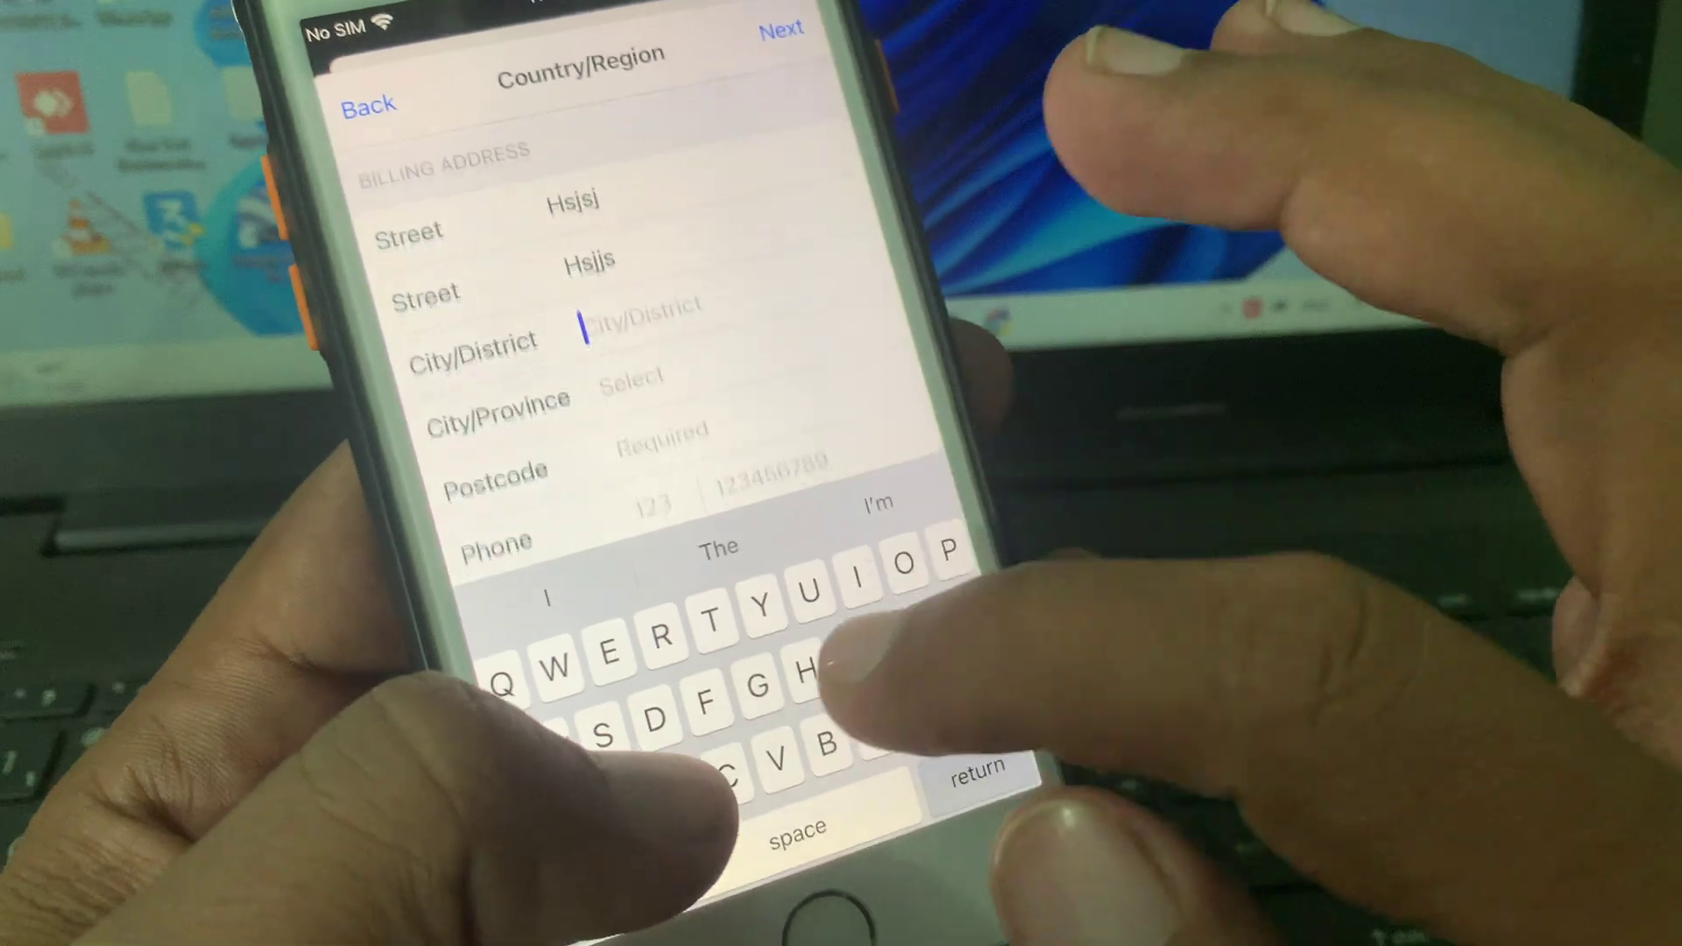
type("Hsjsj")
left_click(657, 391)
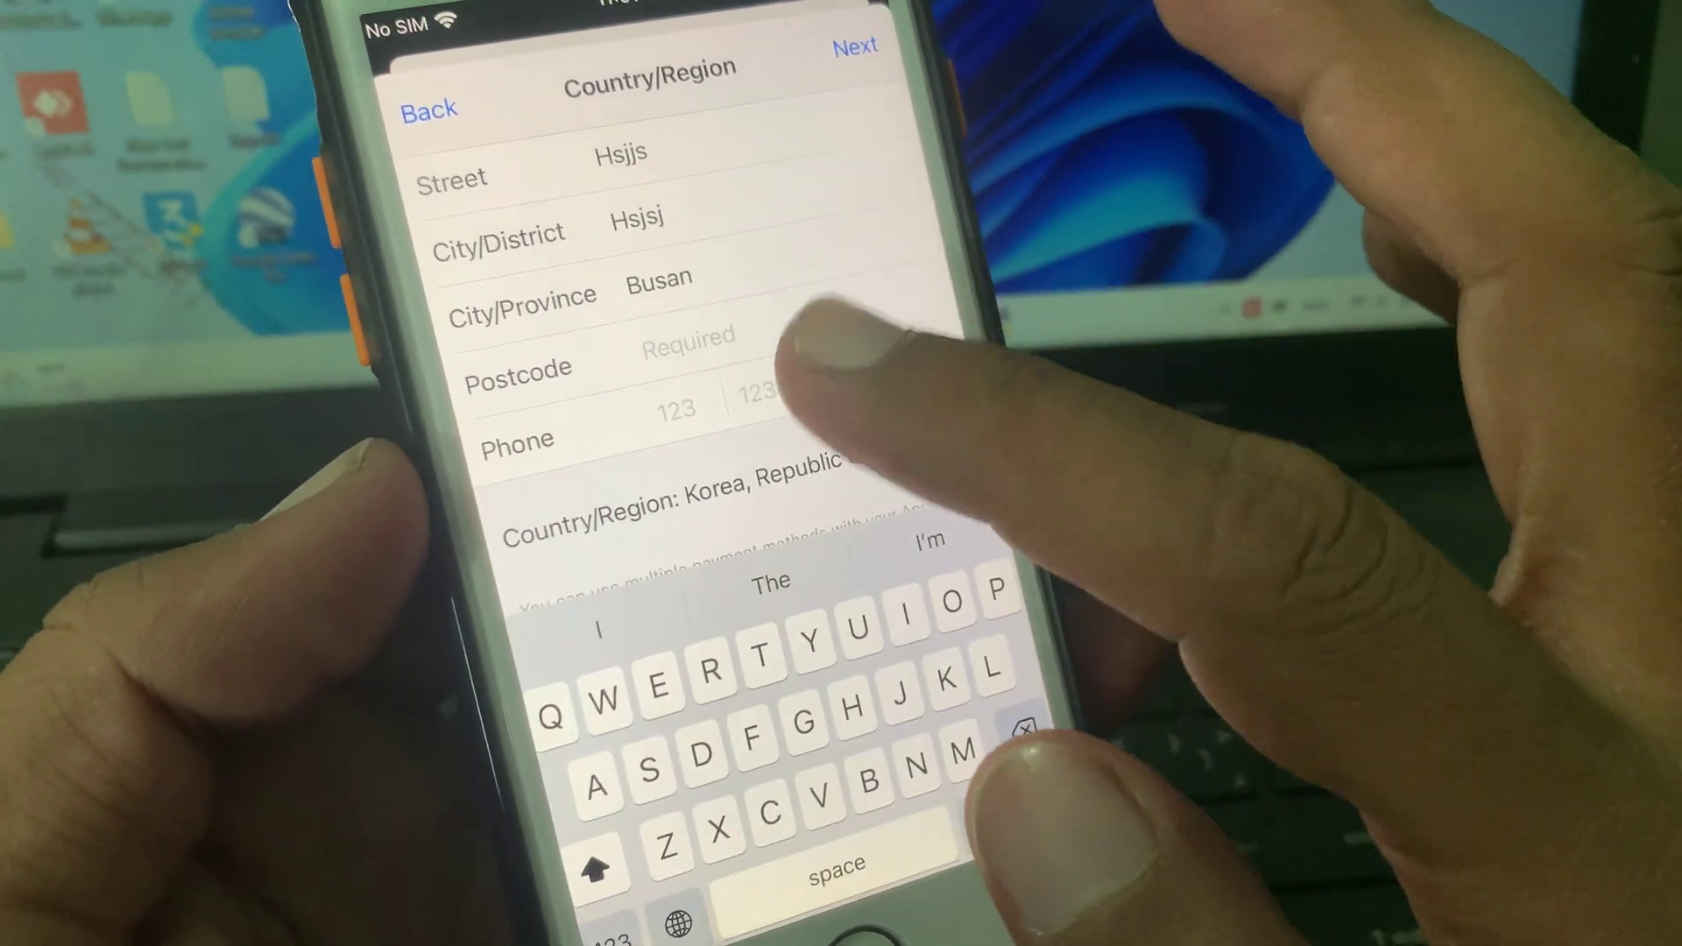
left_click(829, 339)
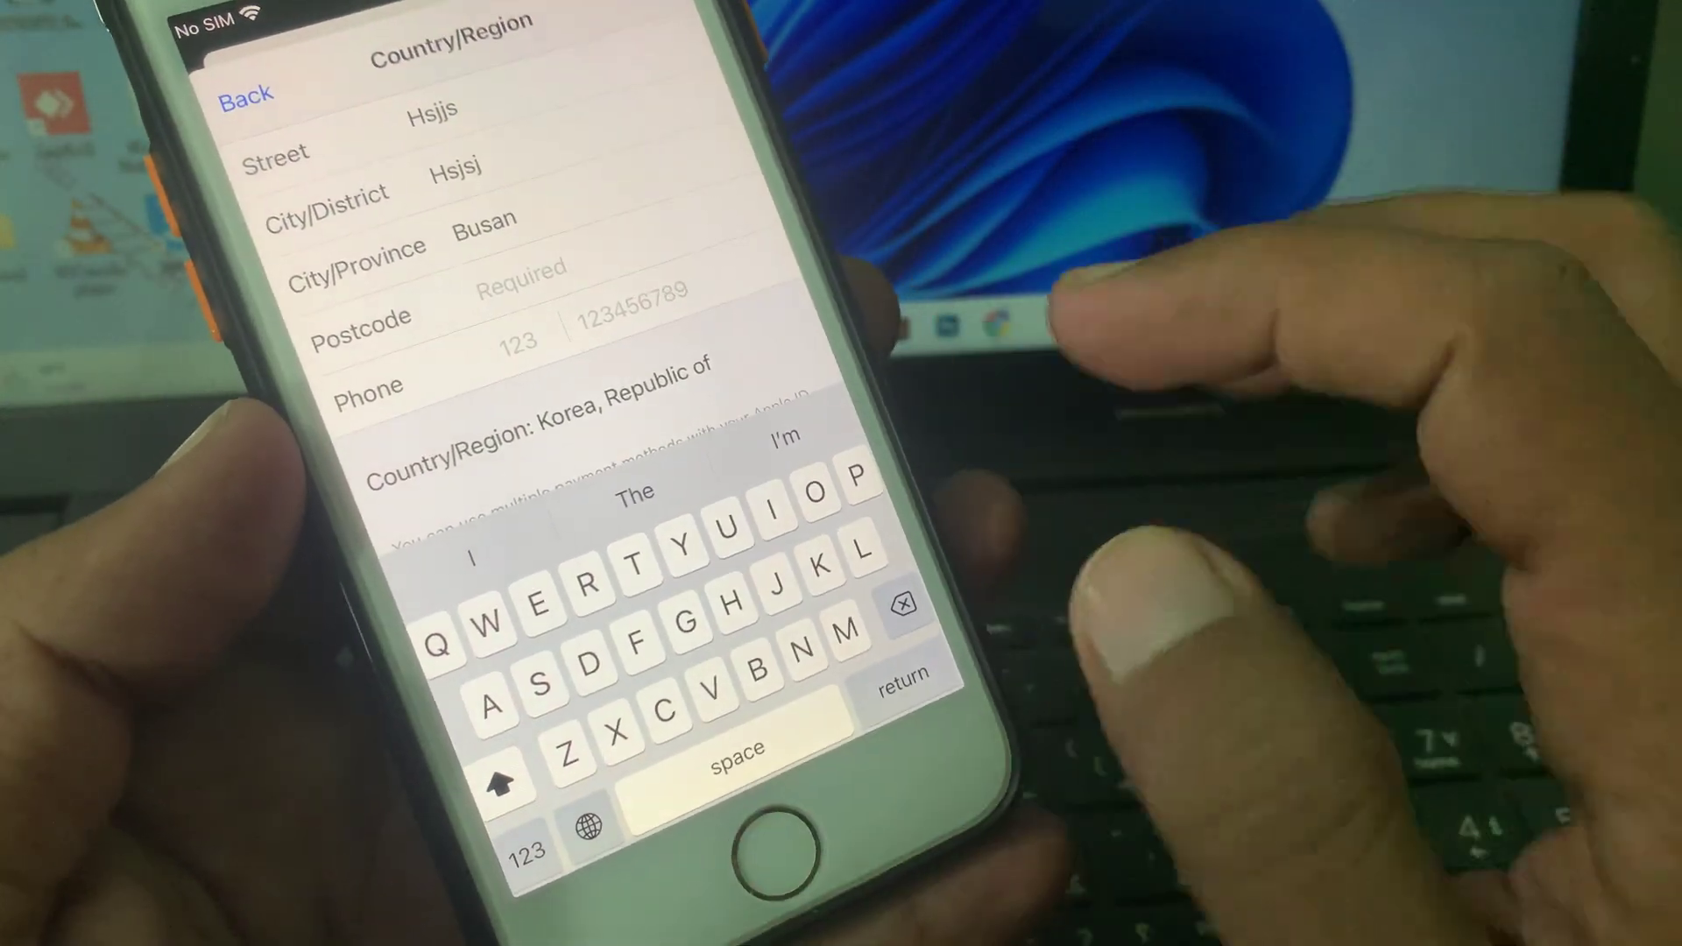
left_click(775, 851)
- Look up Korean zip codes in Chrome, find Busan postcode 49397, then return to the home screen
left_click(565, 812)
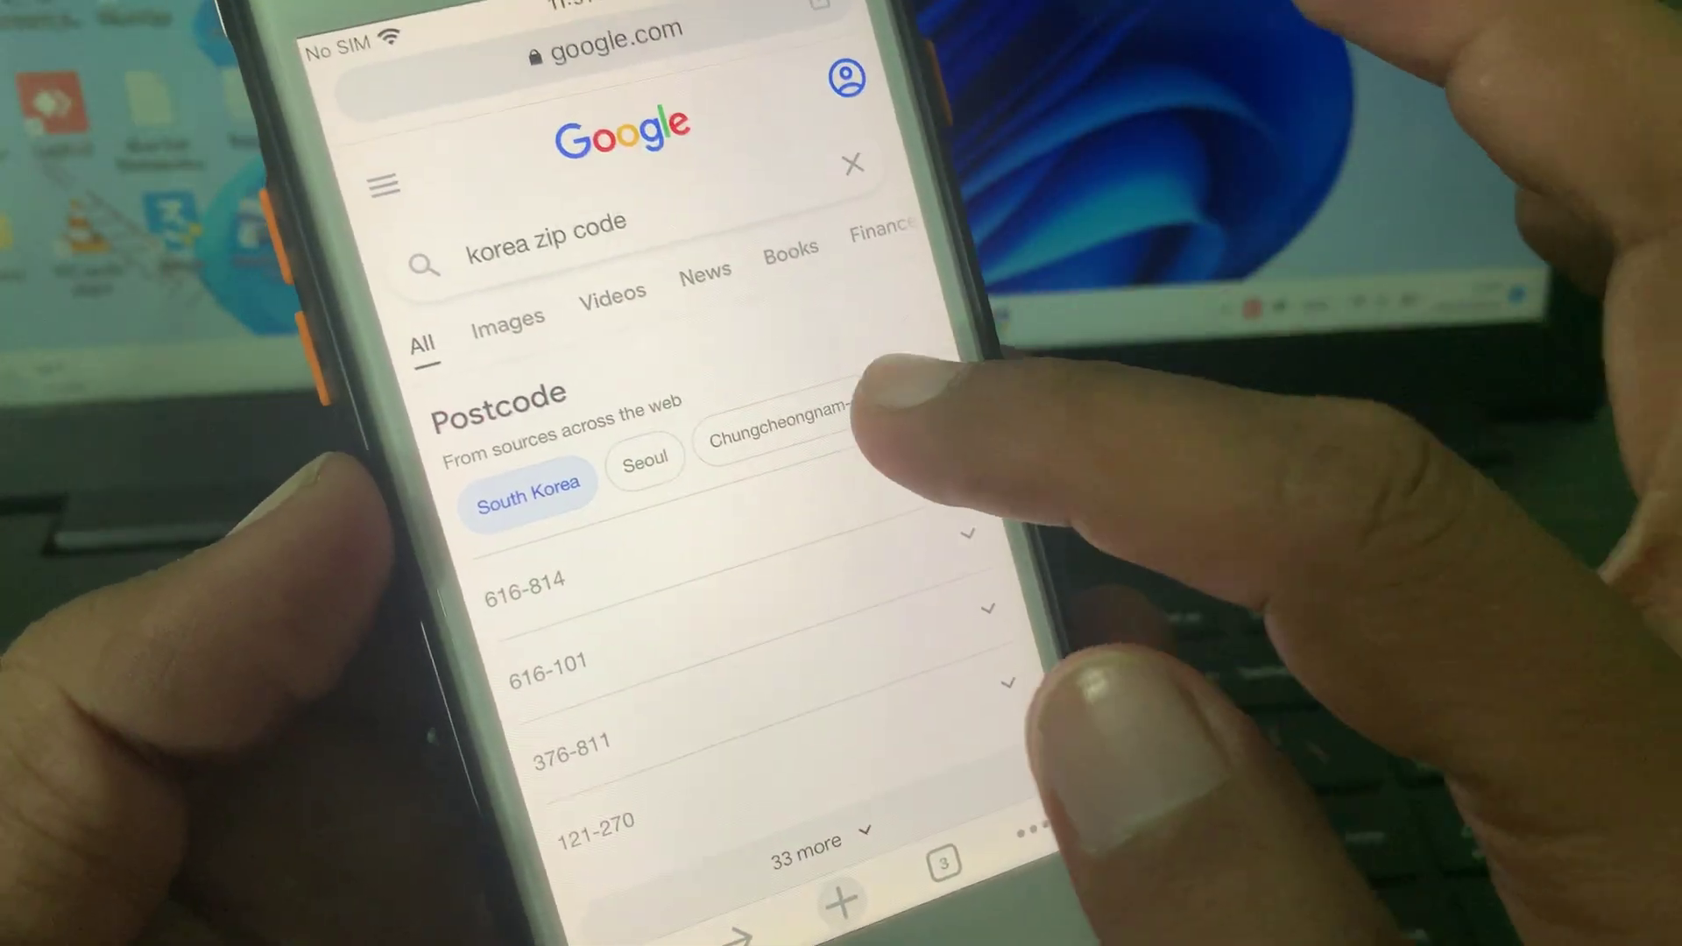
left_click_drag(803, 467, 664, 499)
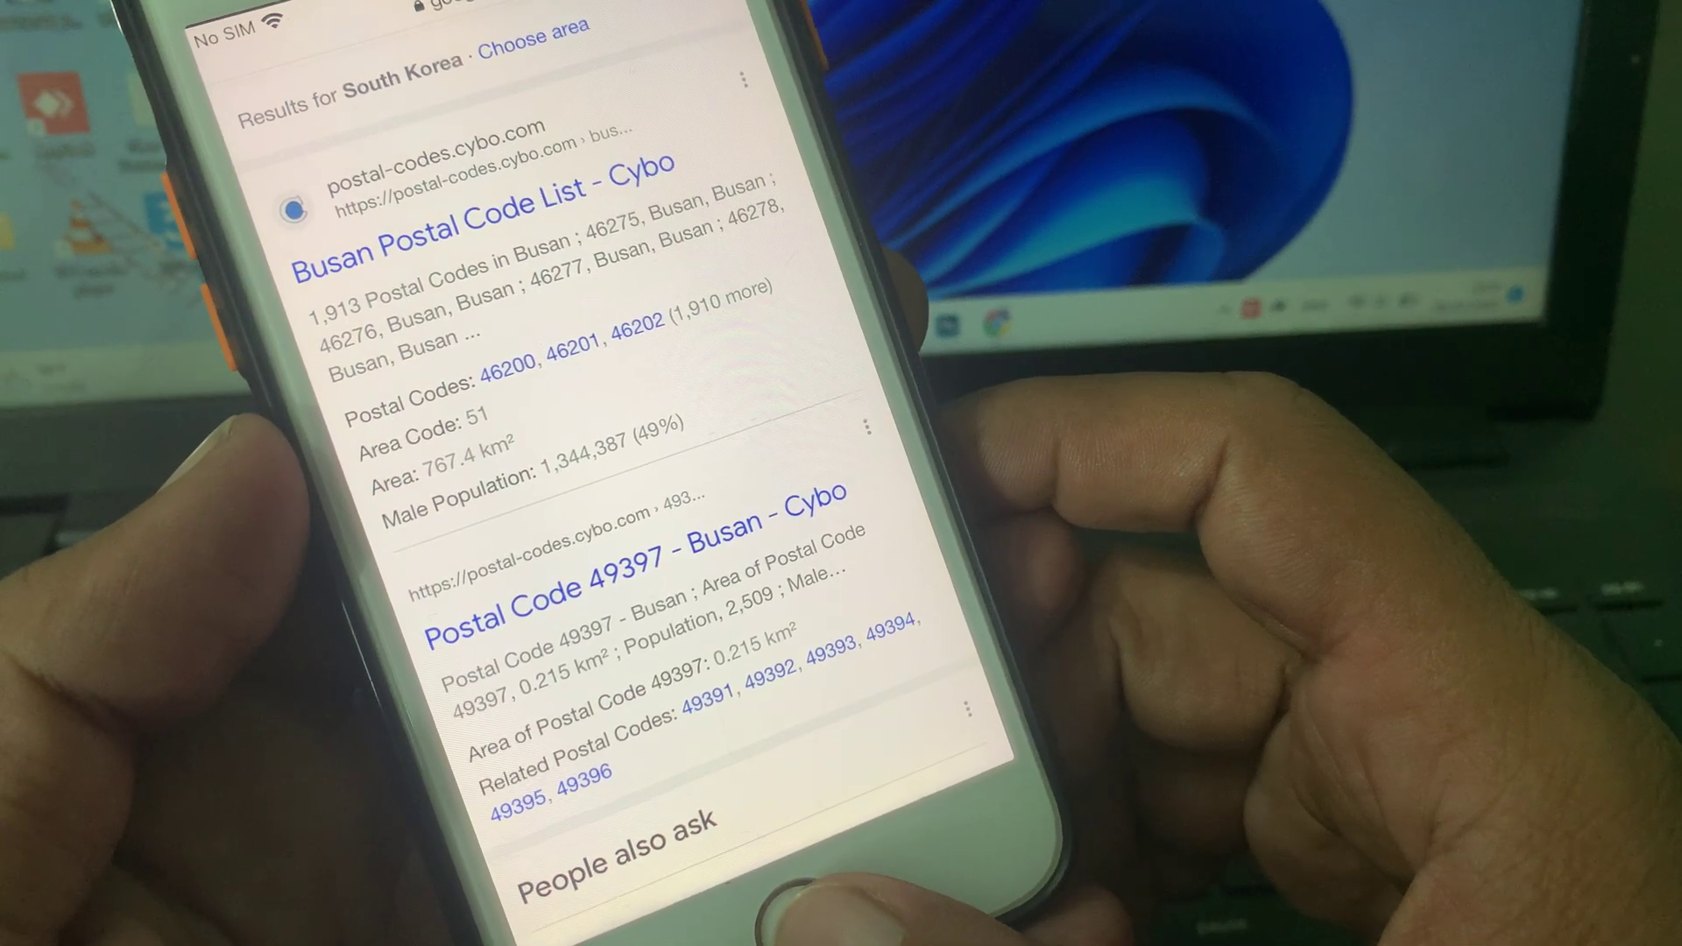
left_click(808, 907)
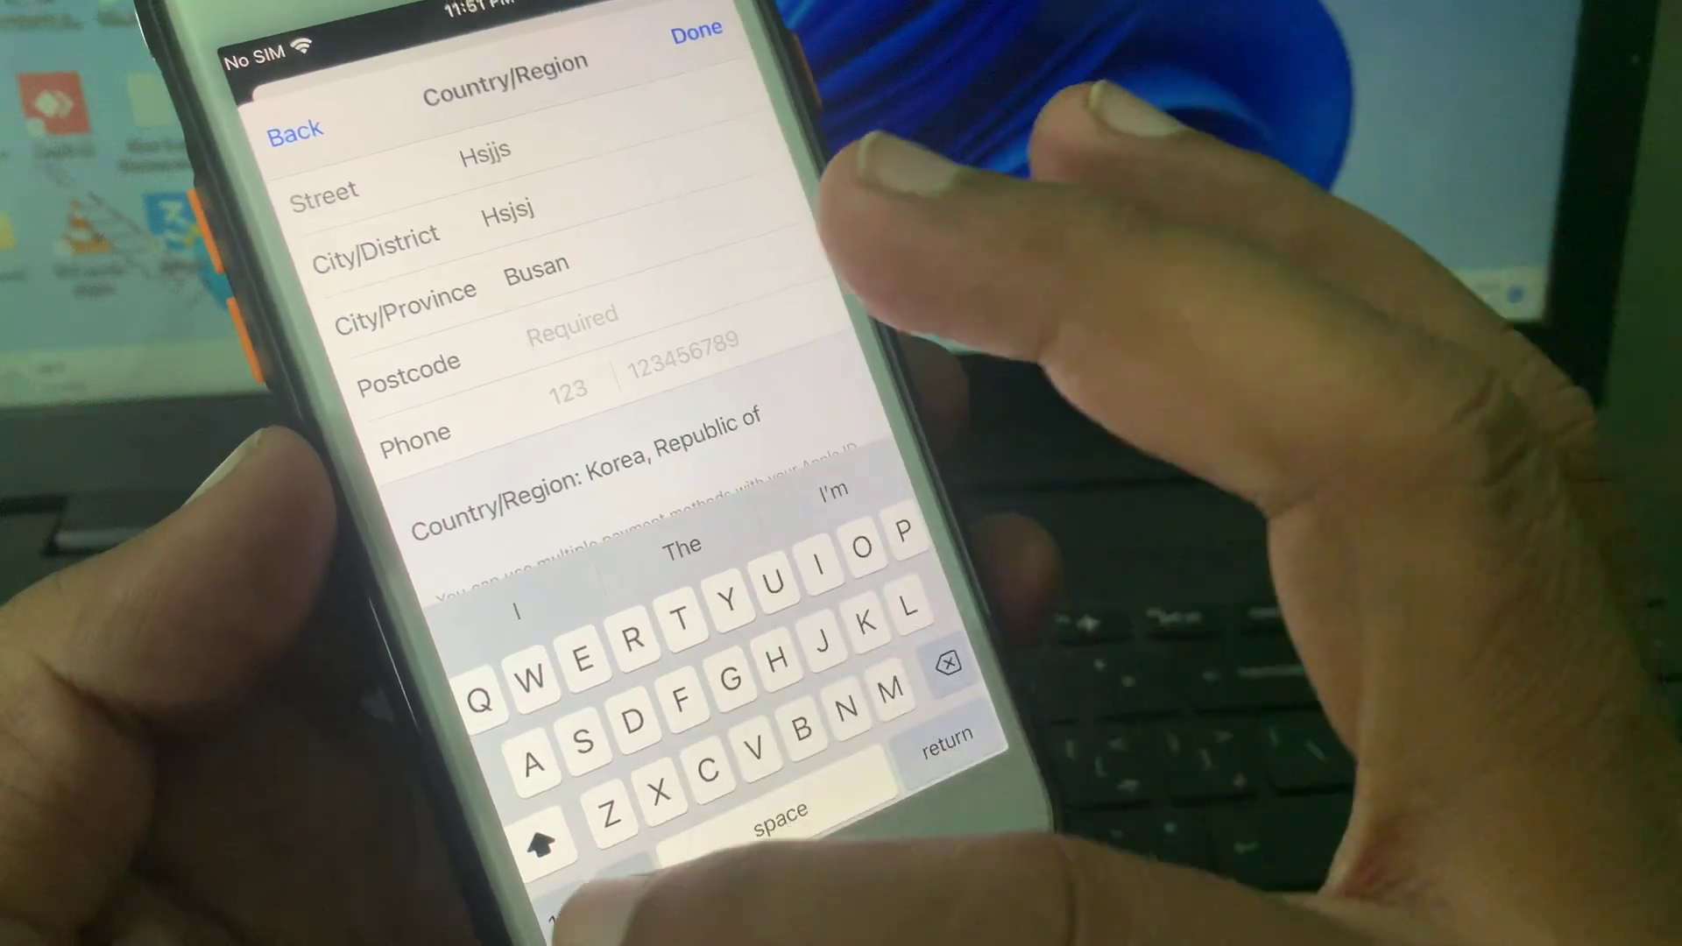
left_click(571, 914)
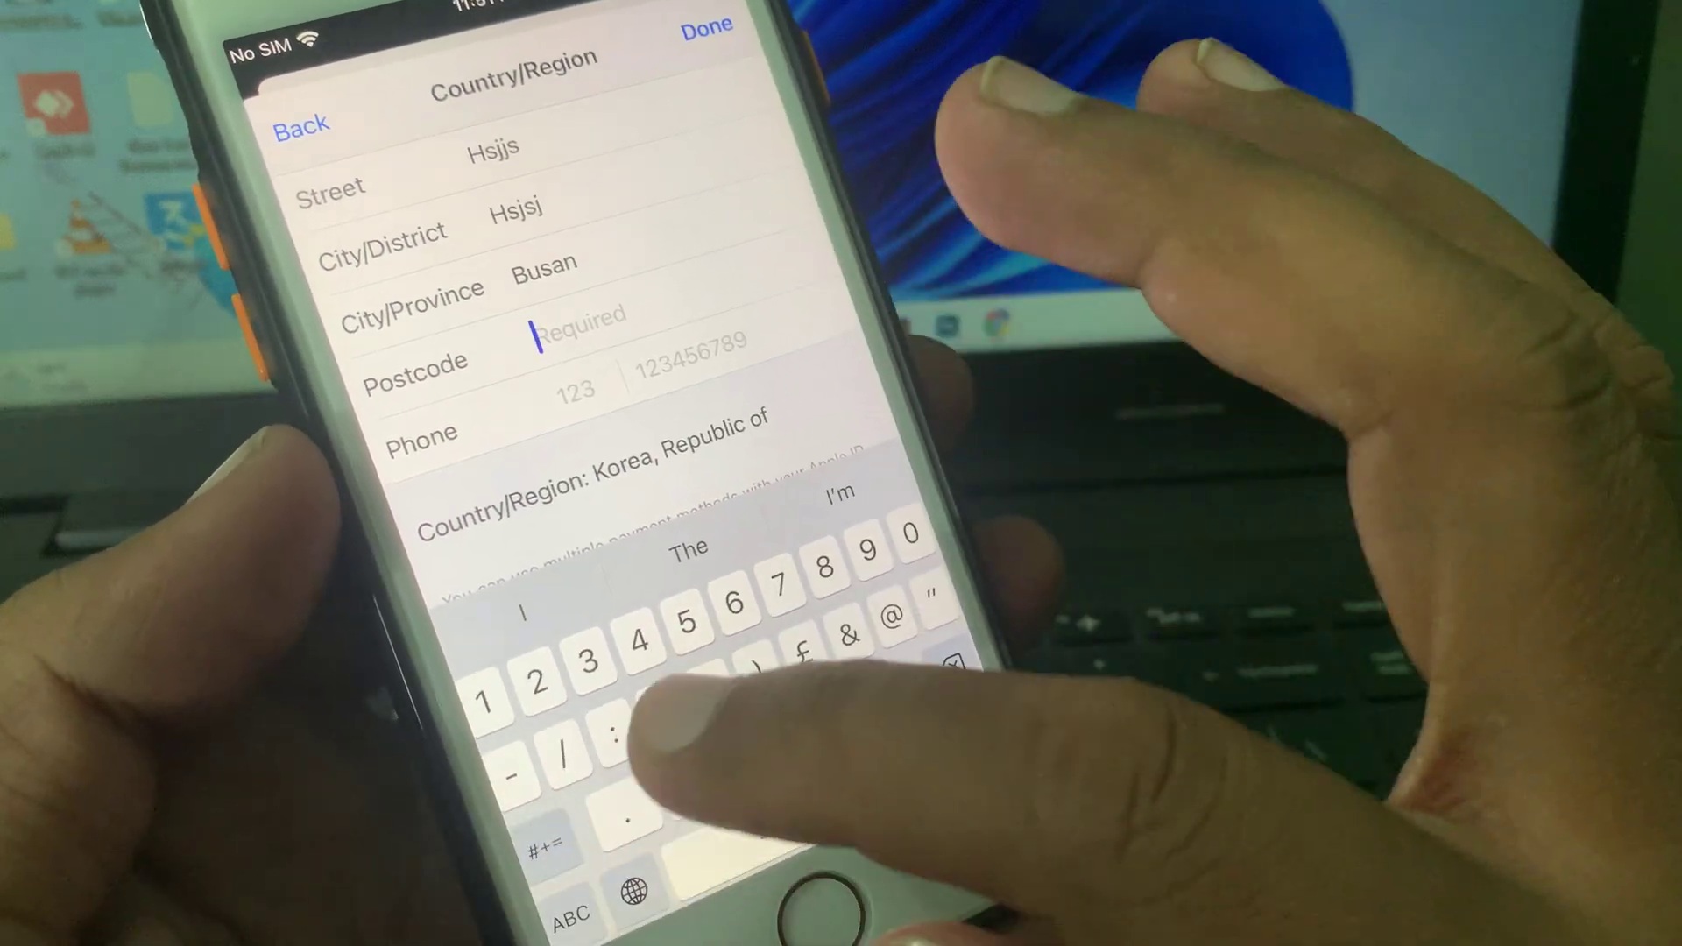
type("49")
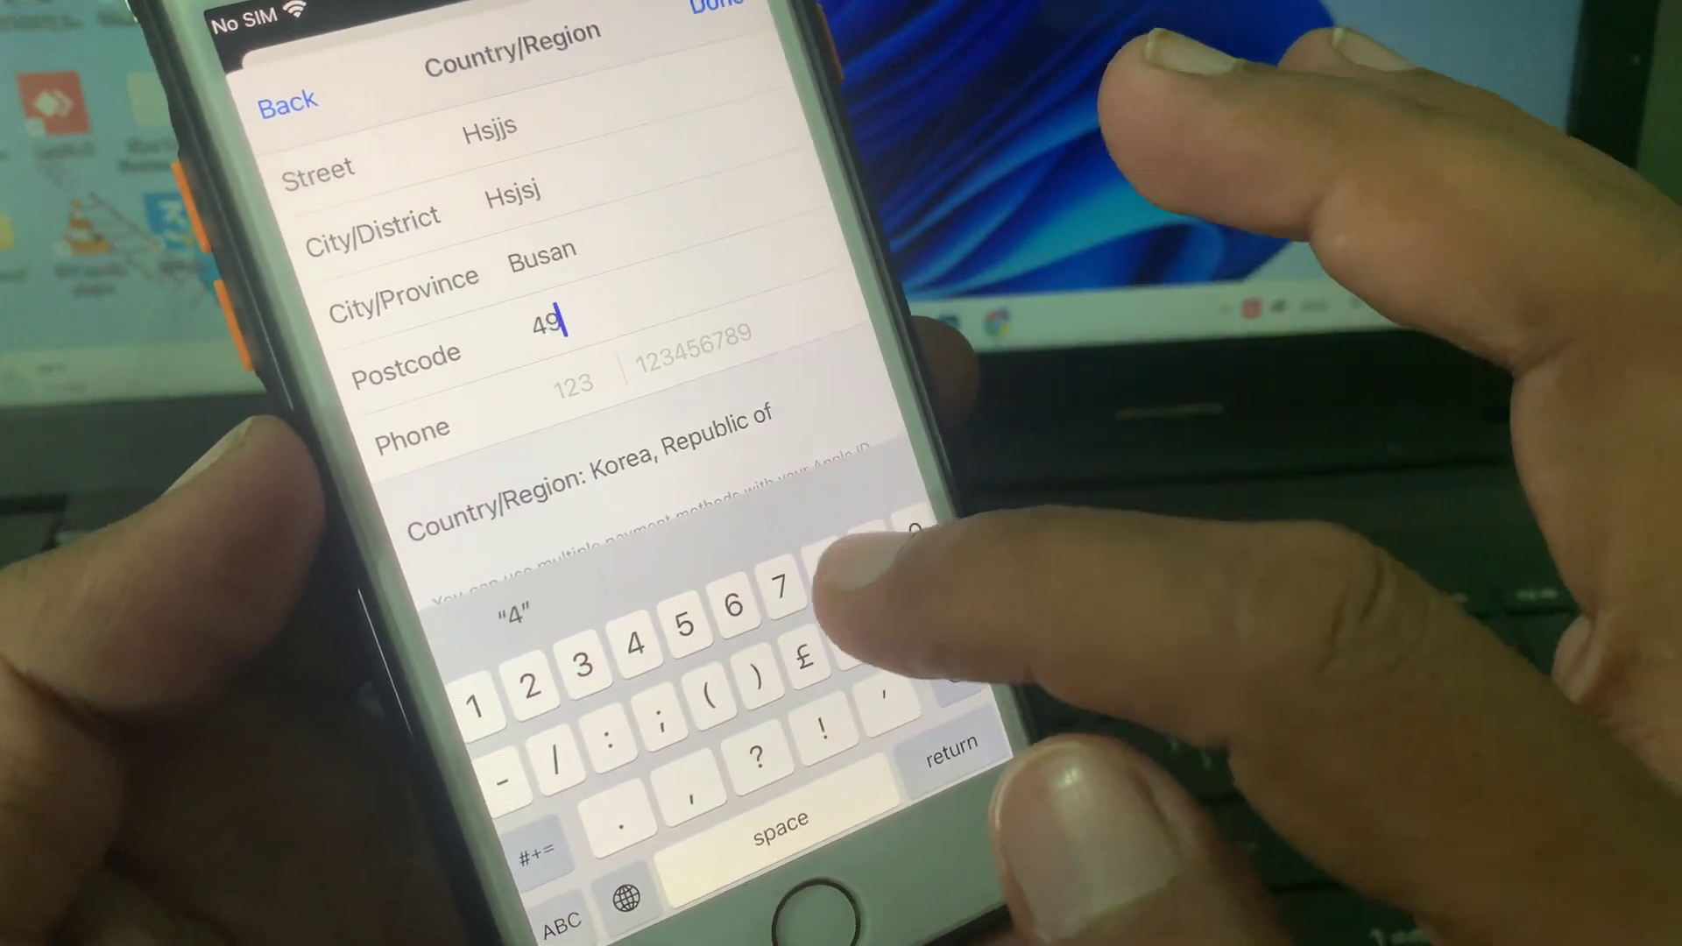
type("397")
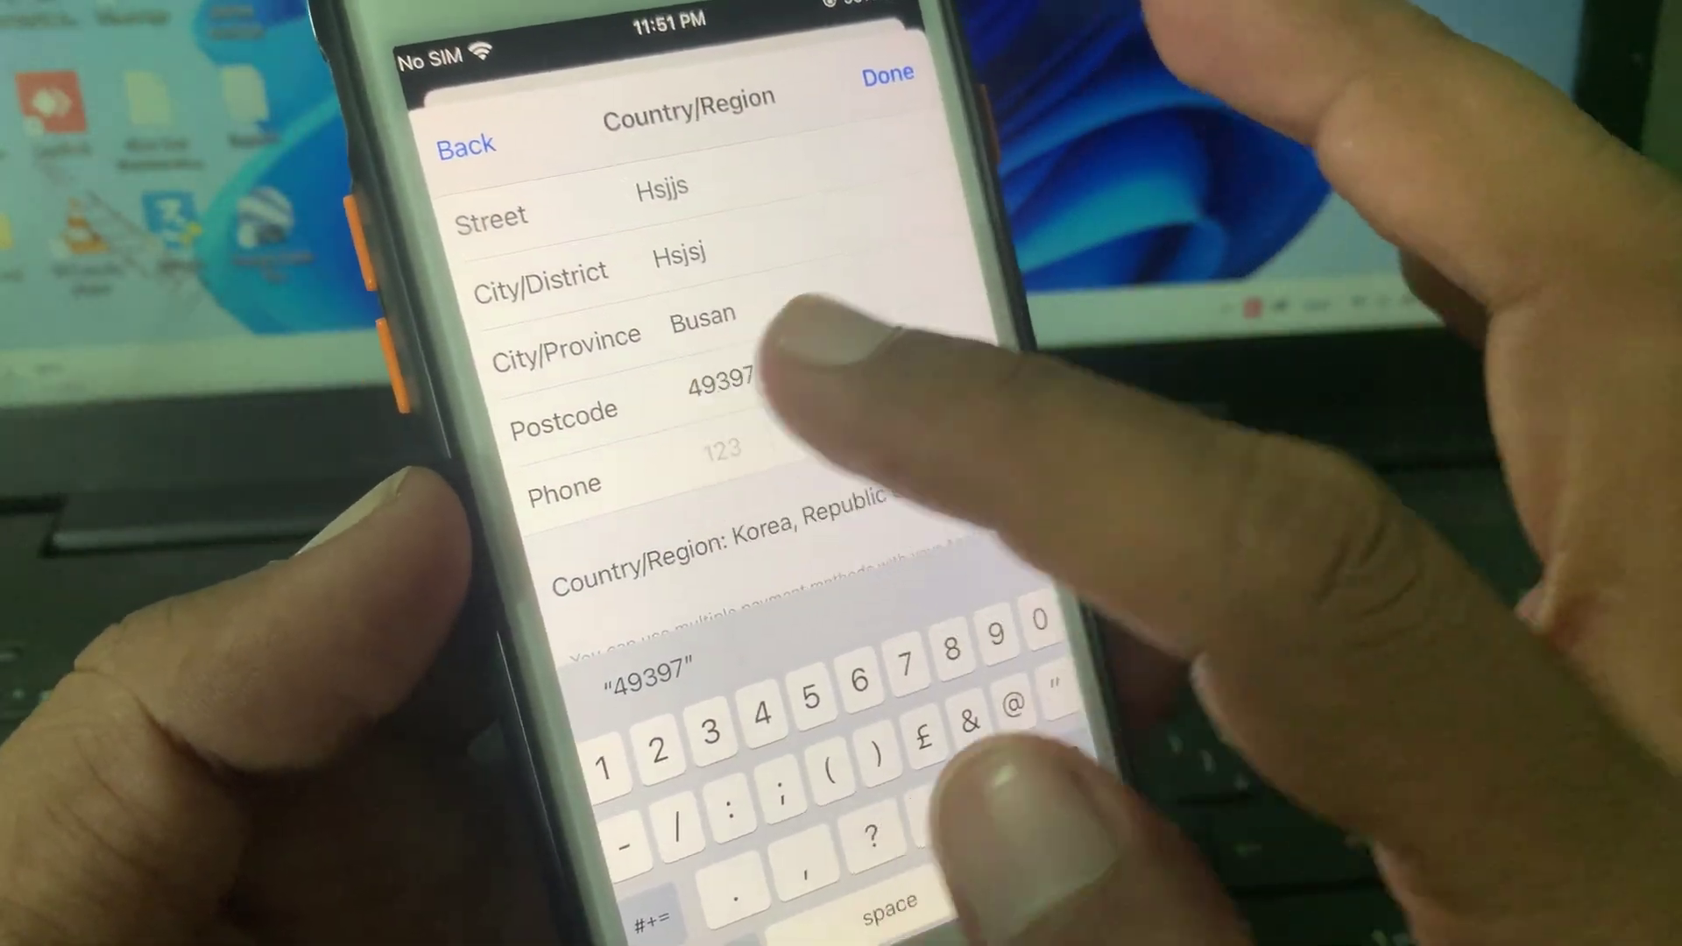
left_click(841, 440)
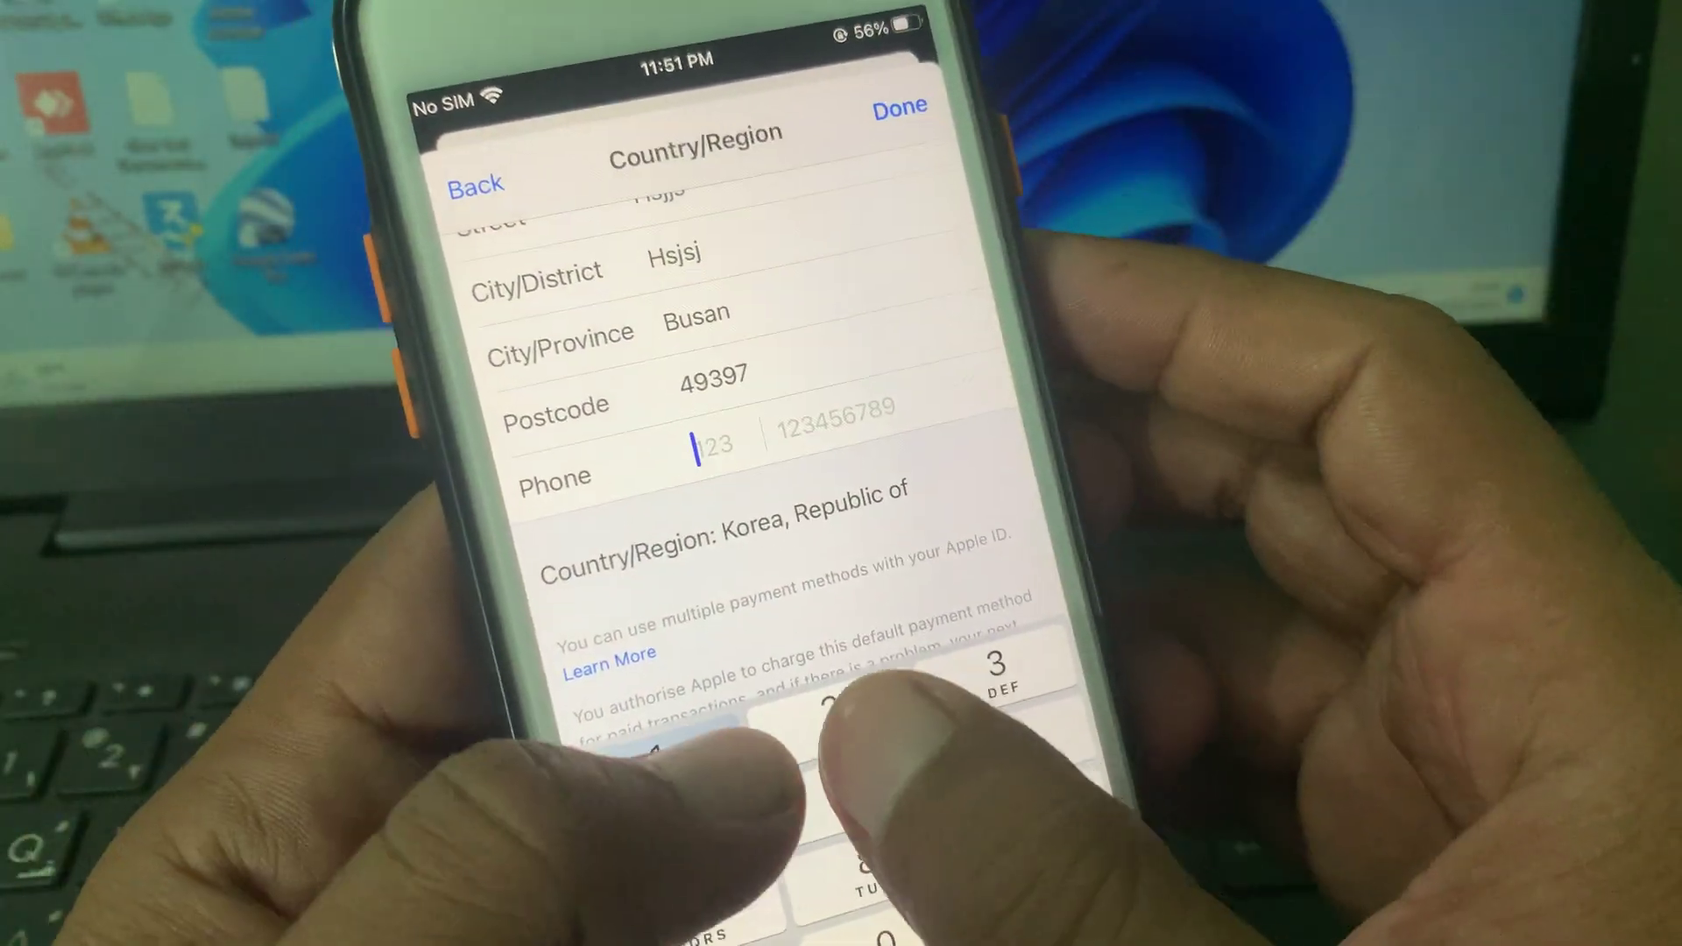
type("1848484")
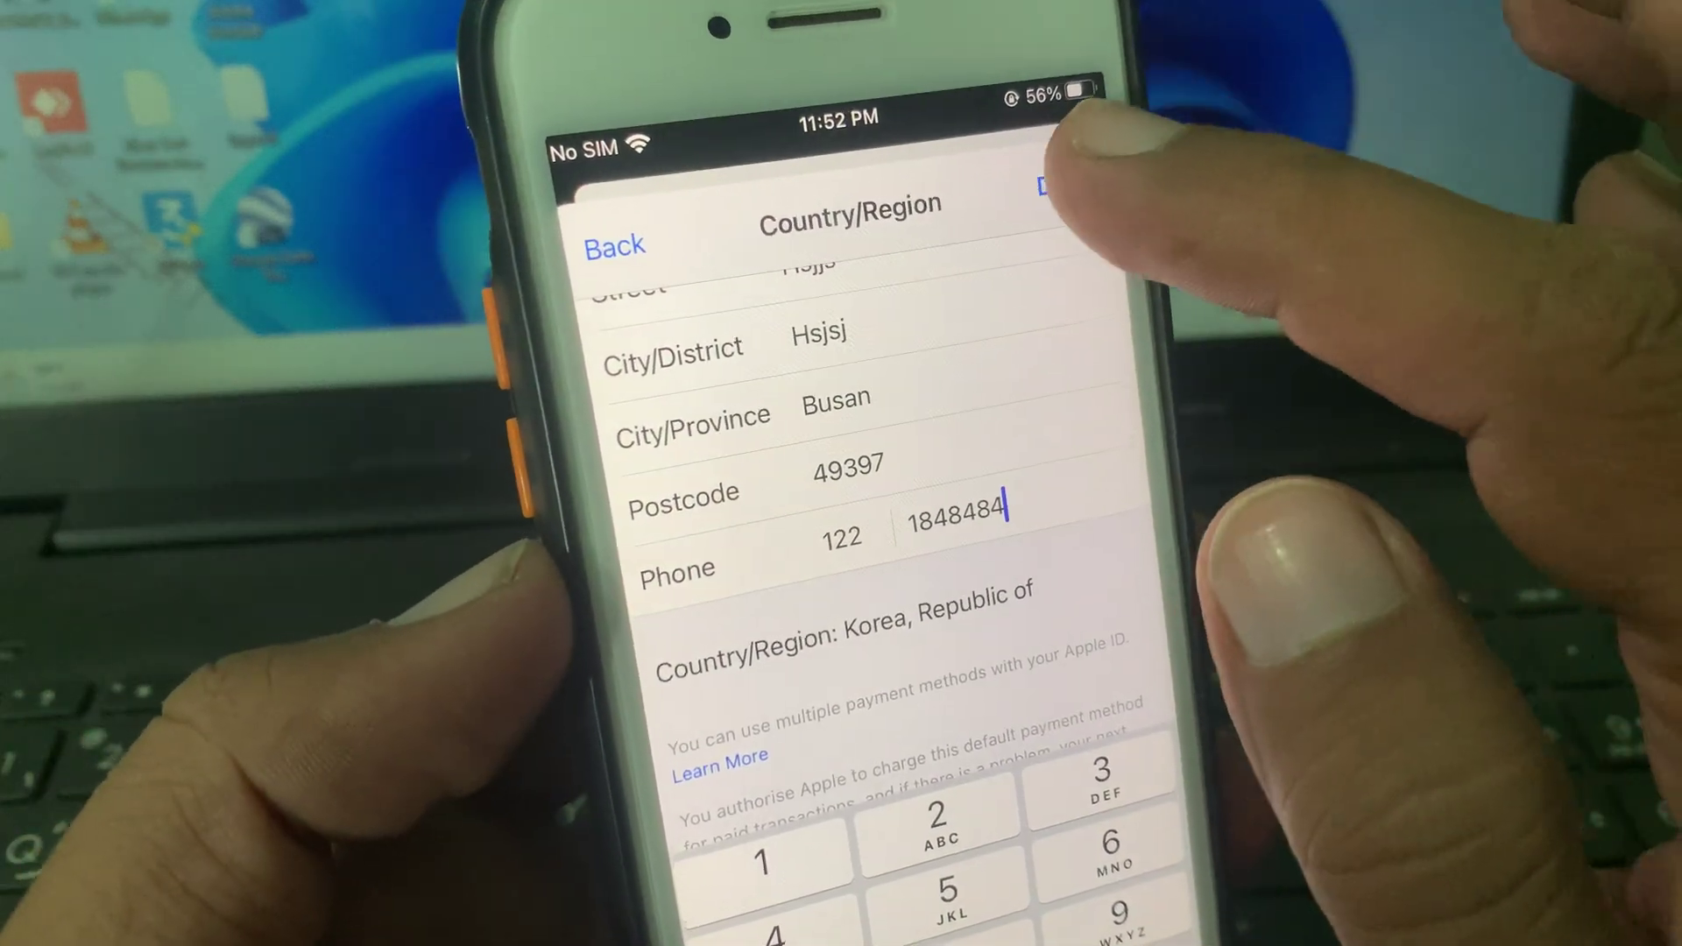
left_click(1036, 171)
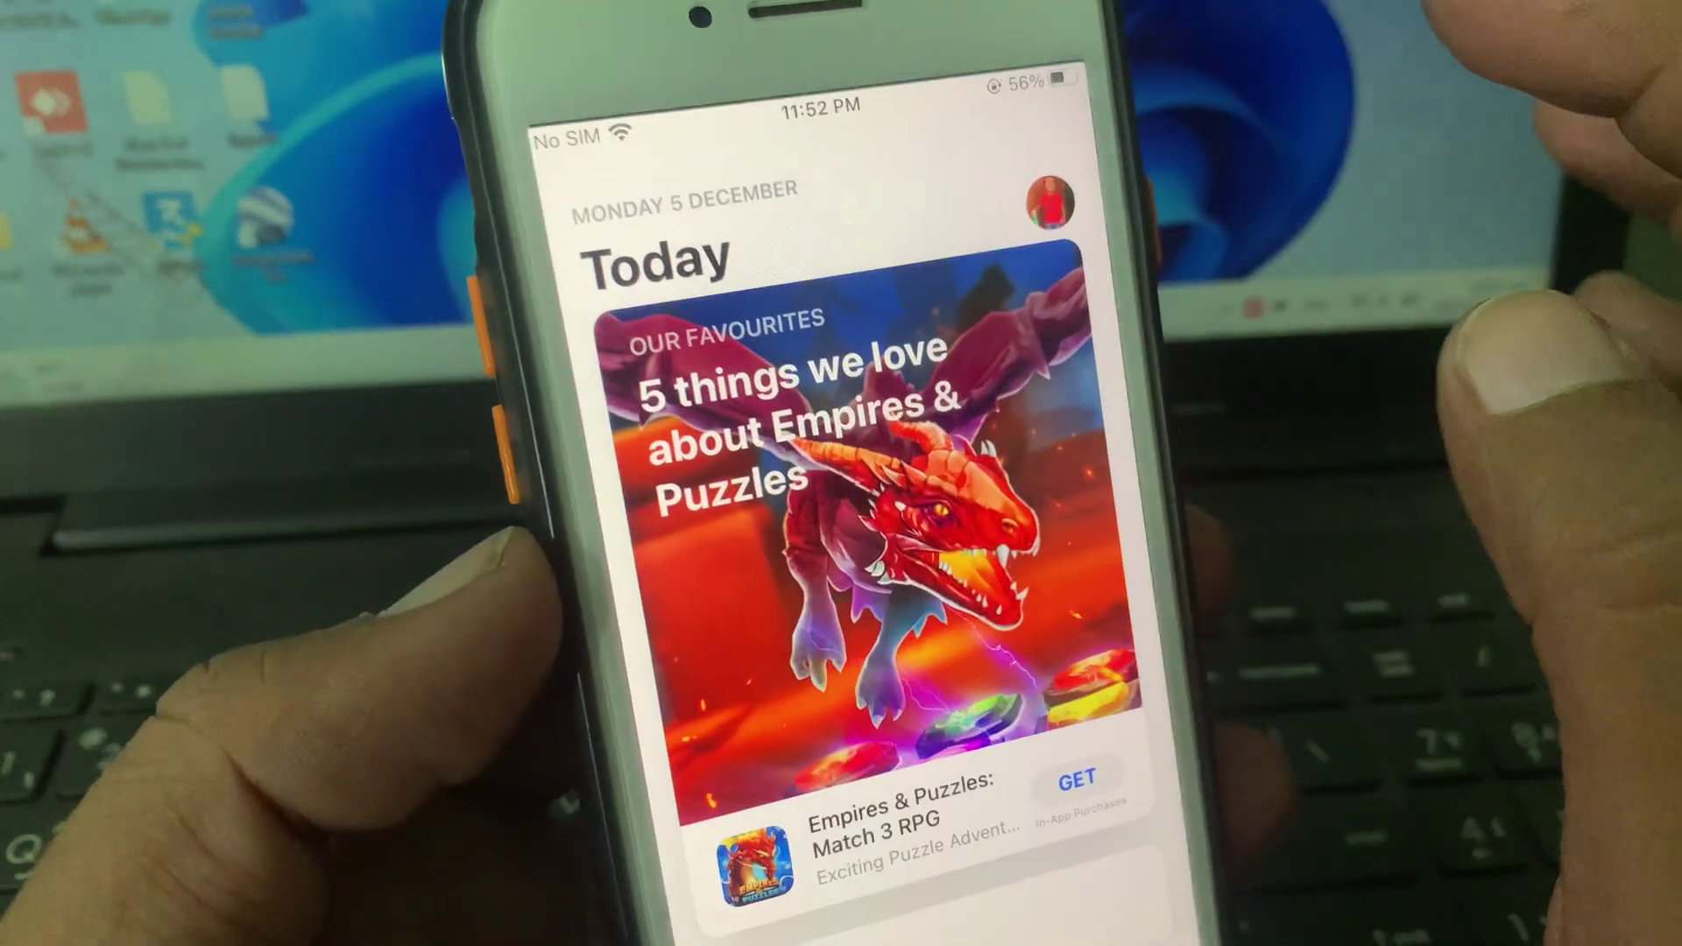